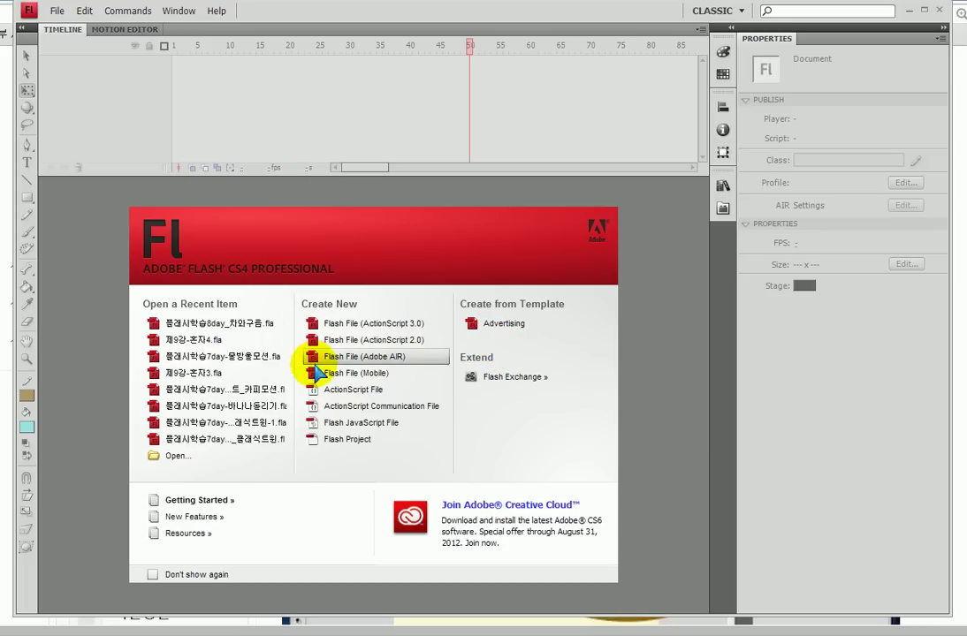
- Create a new Flash File (ActionScript 2.0) and begin saving it
click(331, 344)
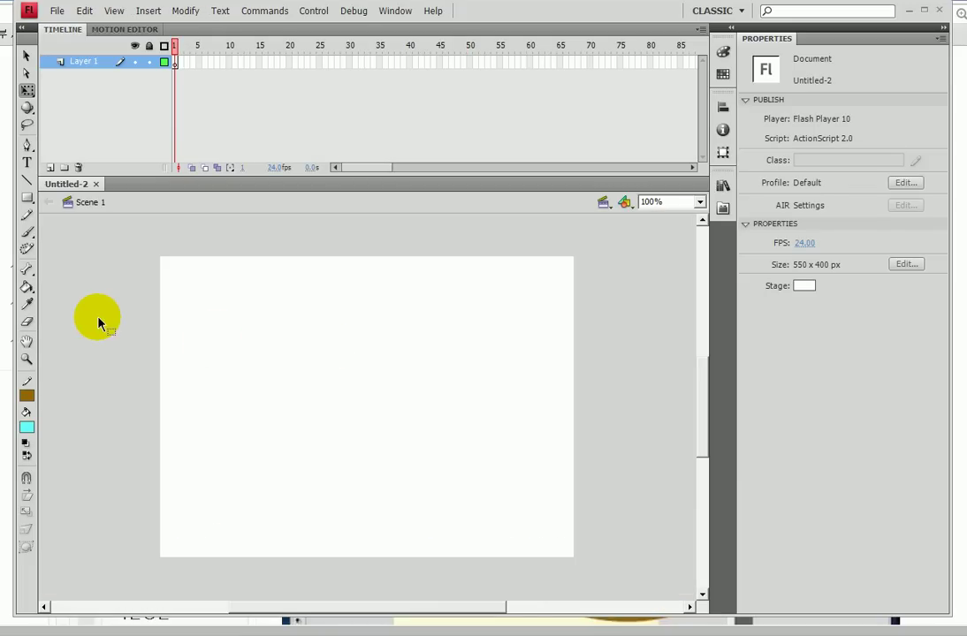
key(ctrl+s)
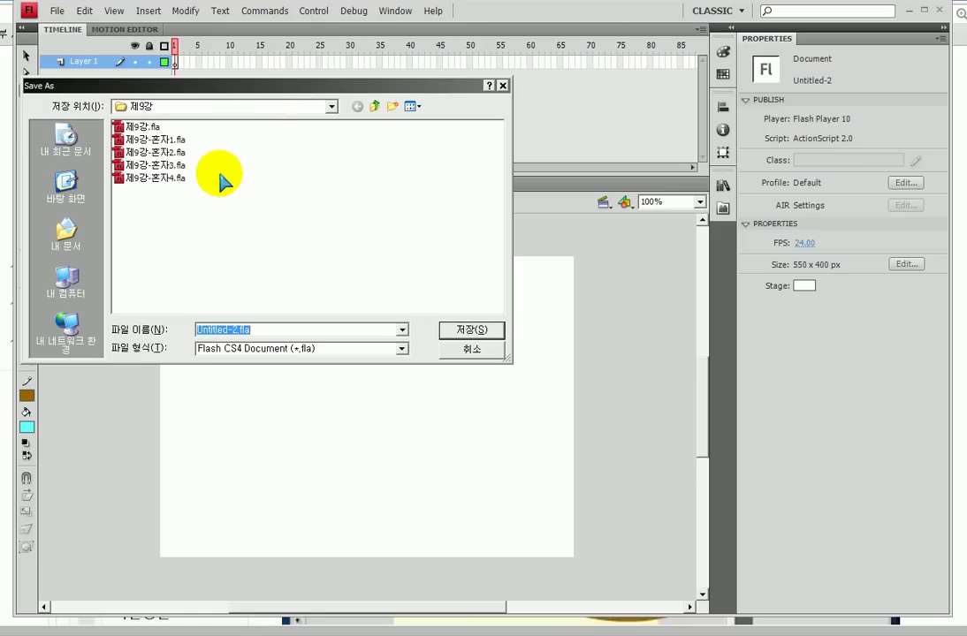
click(66, 191)
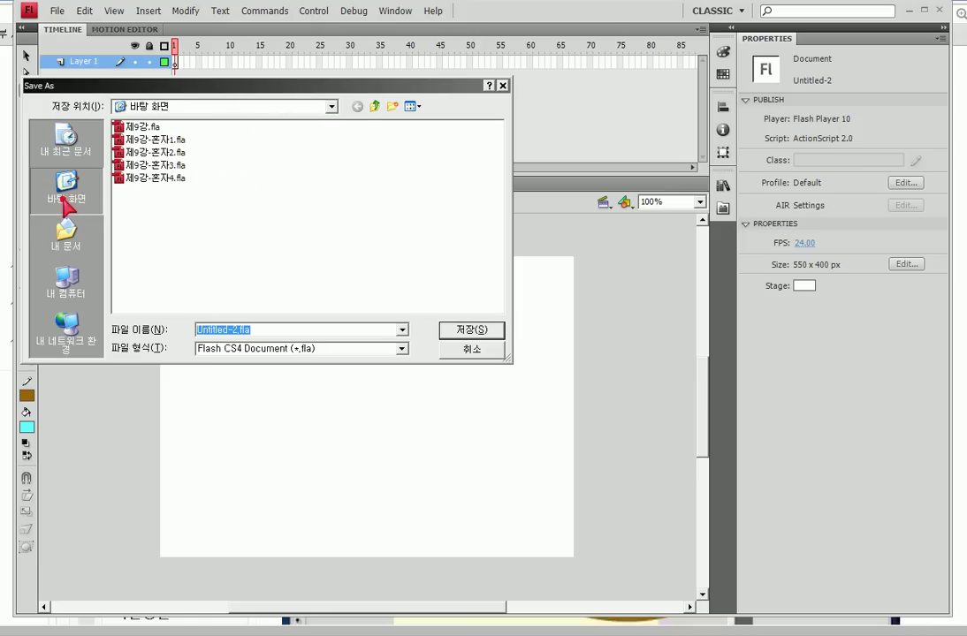
click(333, 106)
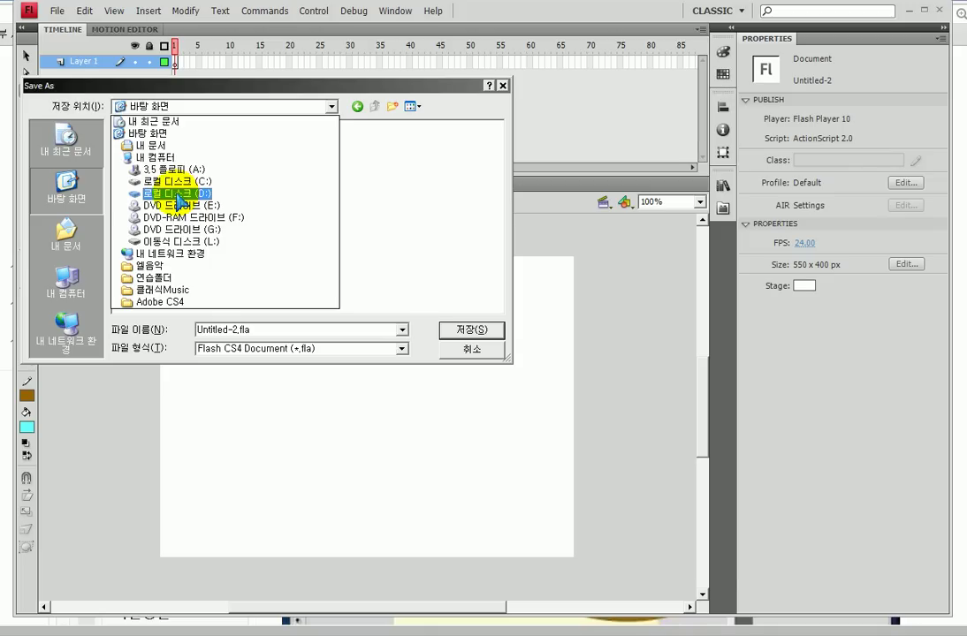
click(179, 196)
double_click(138, 138)
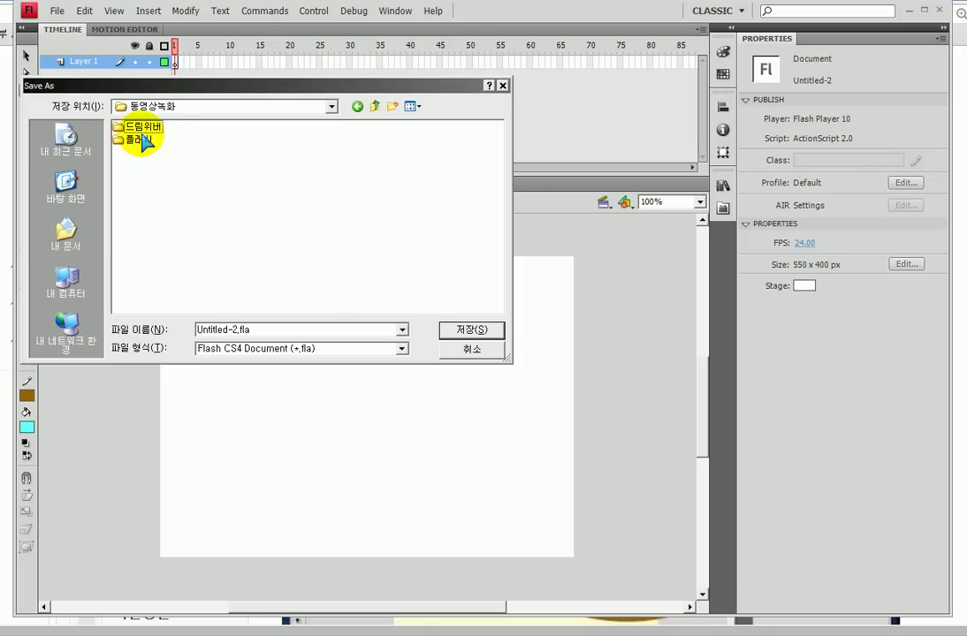
double_click(140, 140)
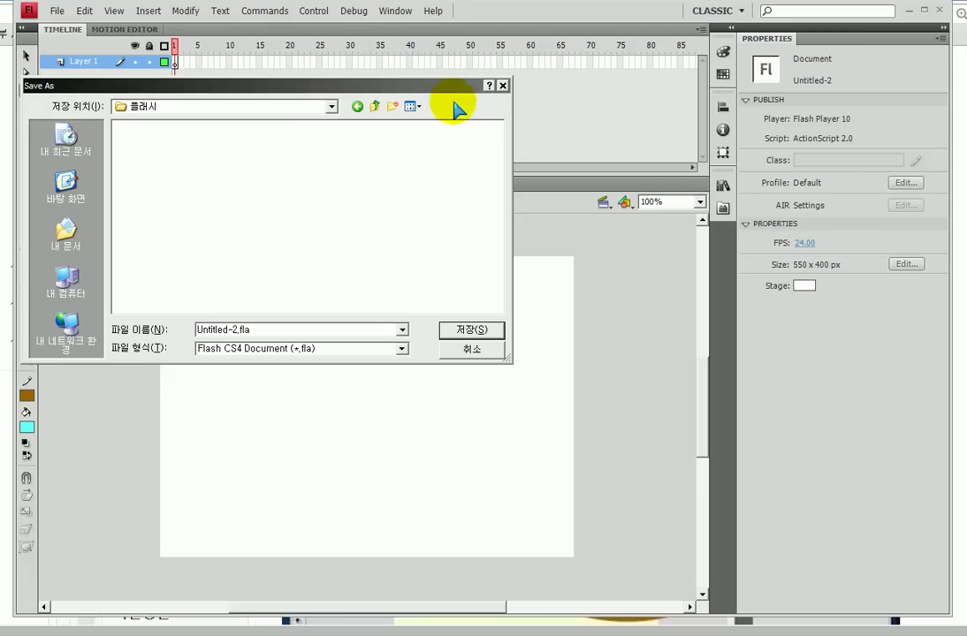
- Save the document as 플래시학습9day_모기와에프킬라 in the 플래시 folder inside 연습폴더 on the desktop
click(66, 188)
click(139, 179)
double_click(137, 178)
double_click(137, 178)
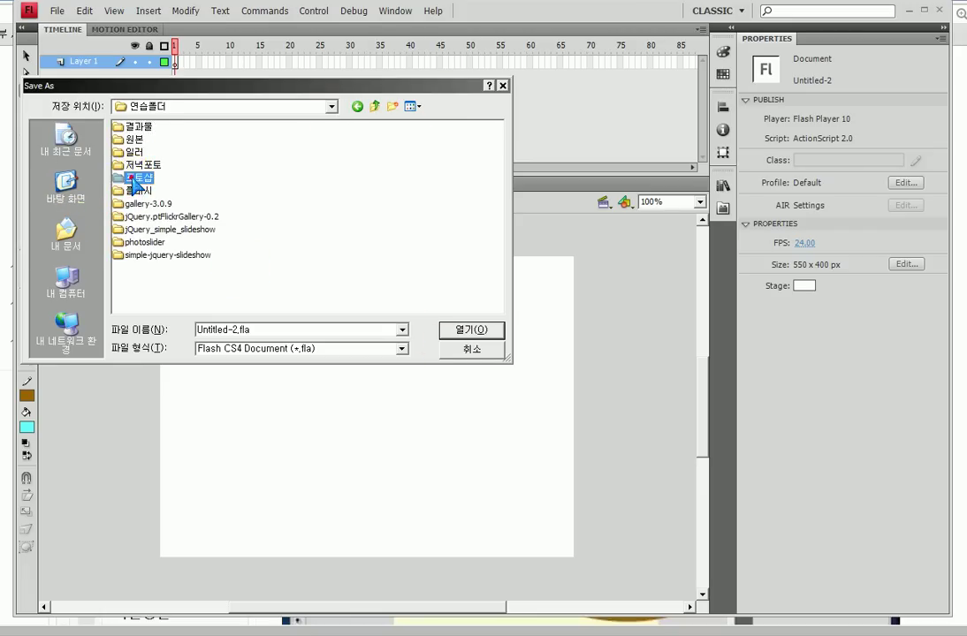
click(357, 107)
double_click(131, 186)
click(455, 241)
drag(334, 329, 239, 330)
key(BackSpace)
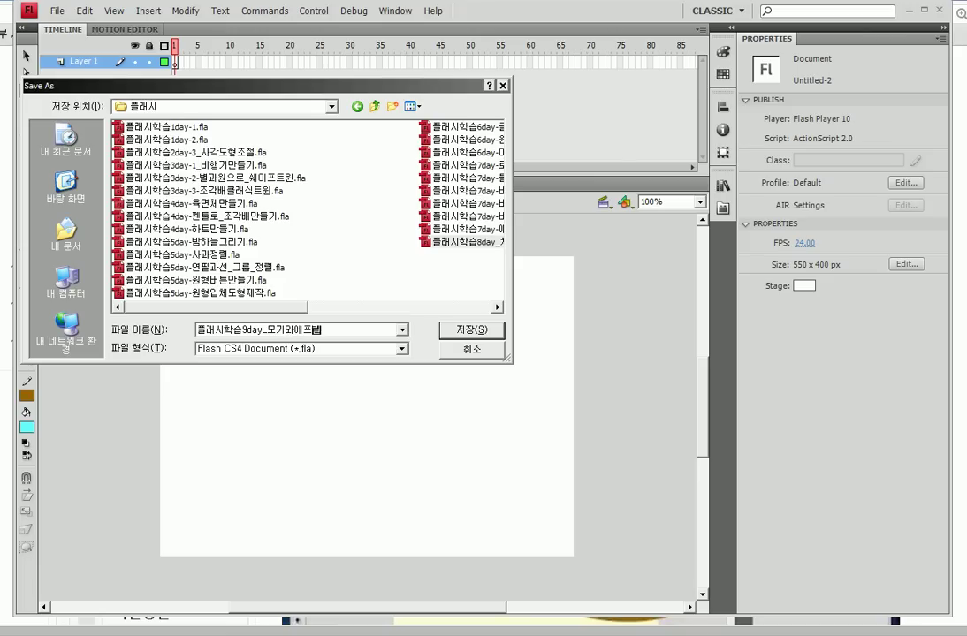
click(488, 329)
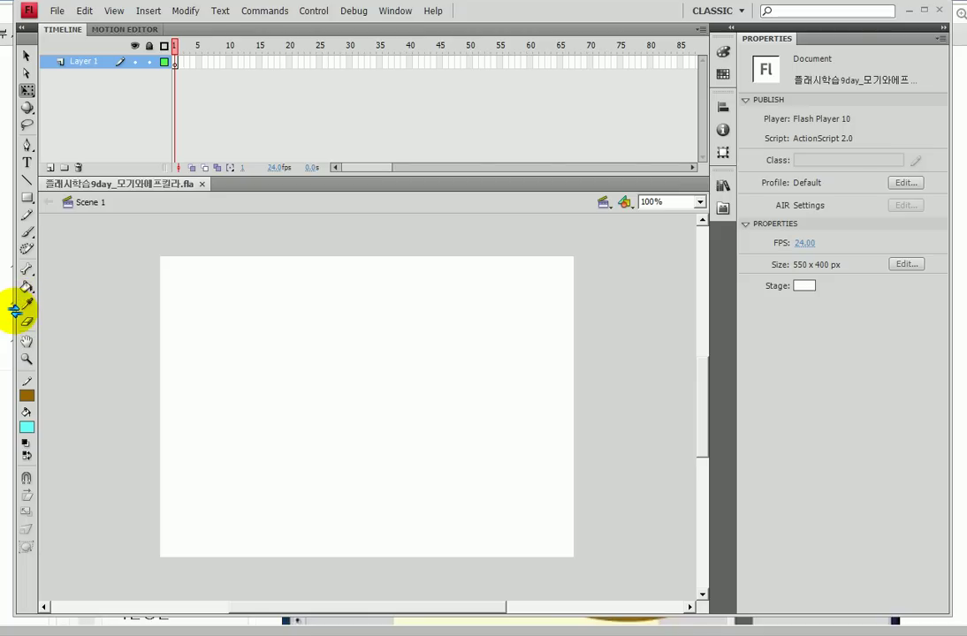
- Import mosquito.jpg and spray.jpg from the 제10강 folder into the library
key(ctrl+r)
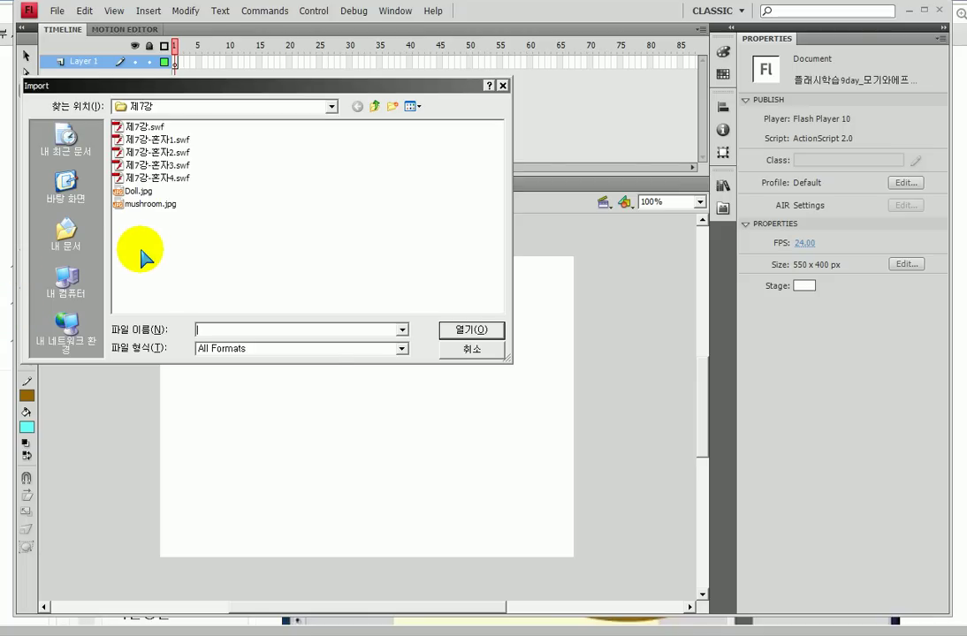
click(468, 350)
click(59, 10)
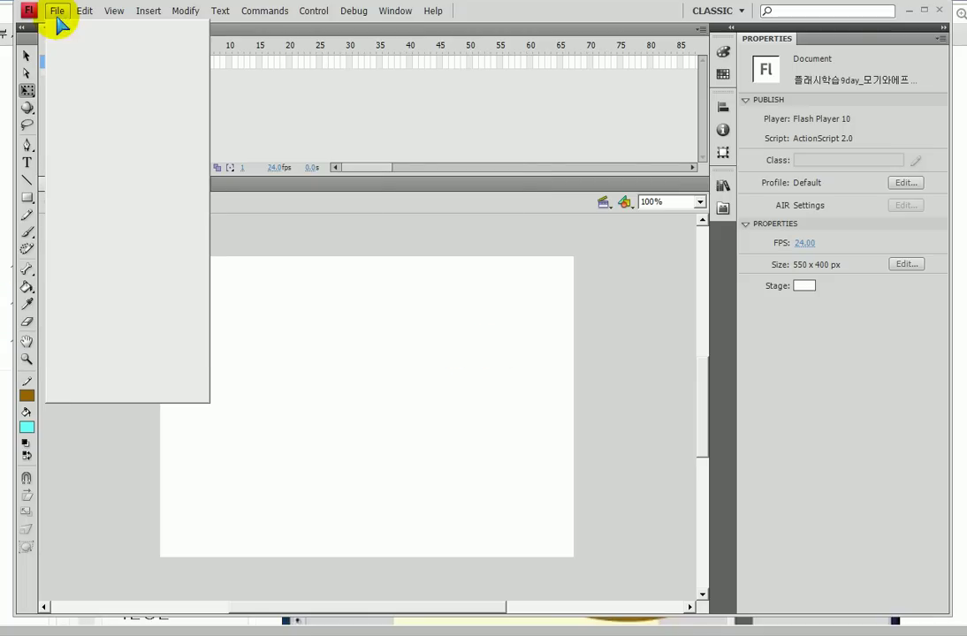
mouse_move(94, 212)
click(265, 219)
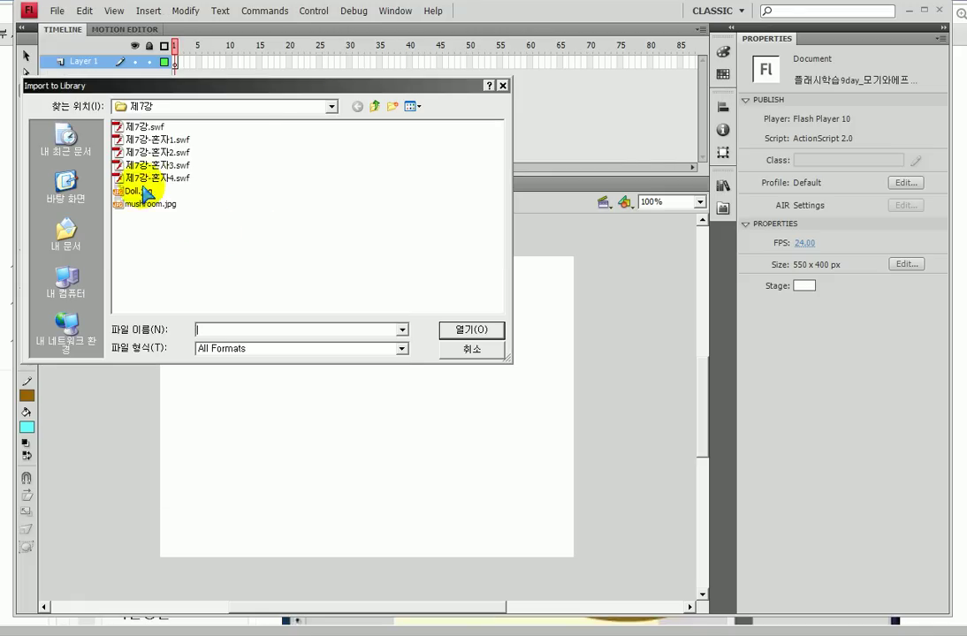
click(375, 106)
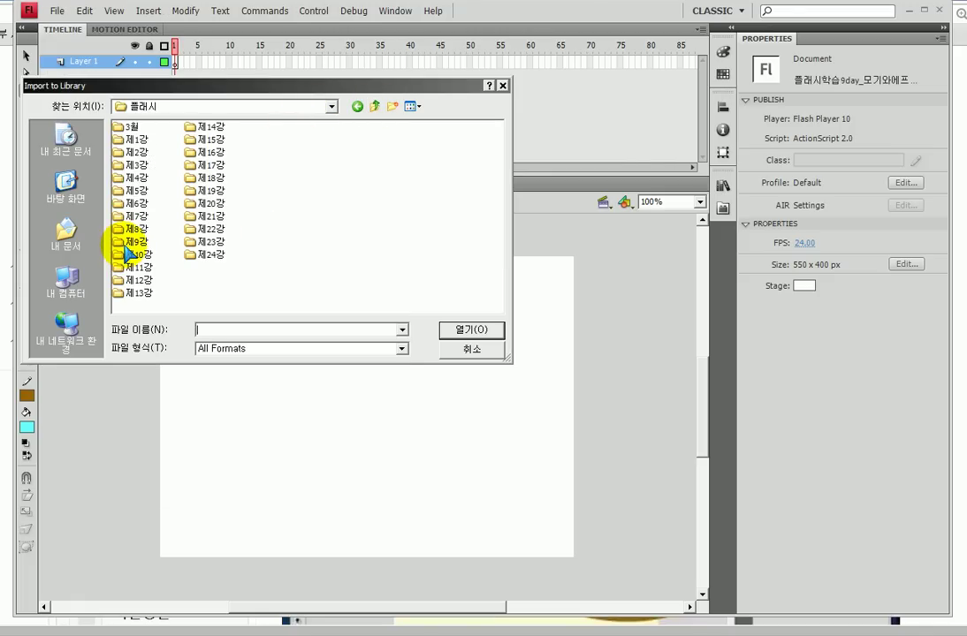
double_click(125, 244)
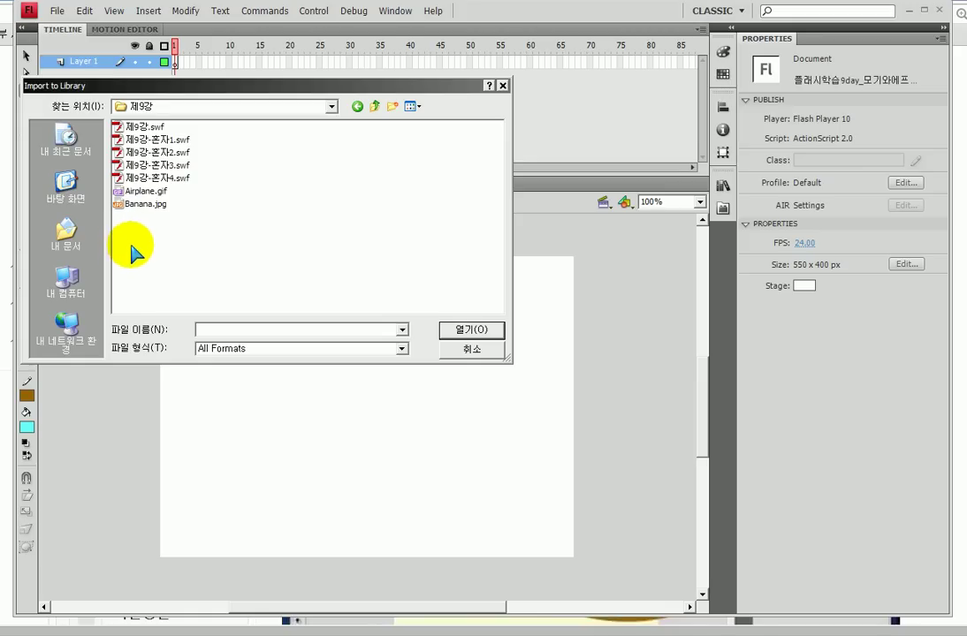
click(374, 106)
double_click(130, 255)
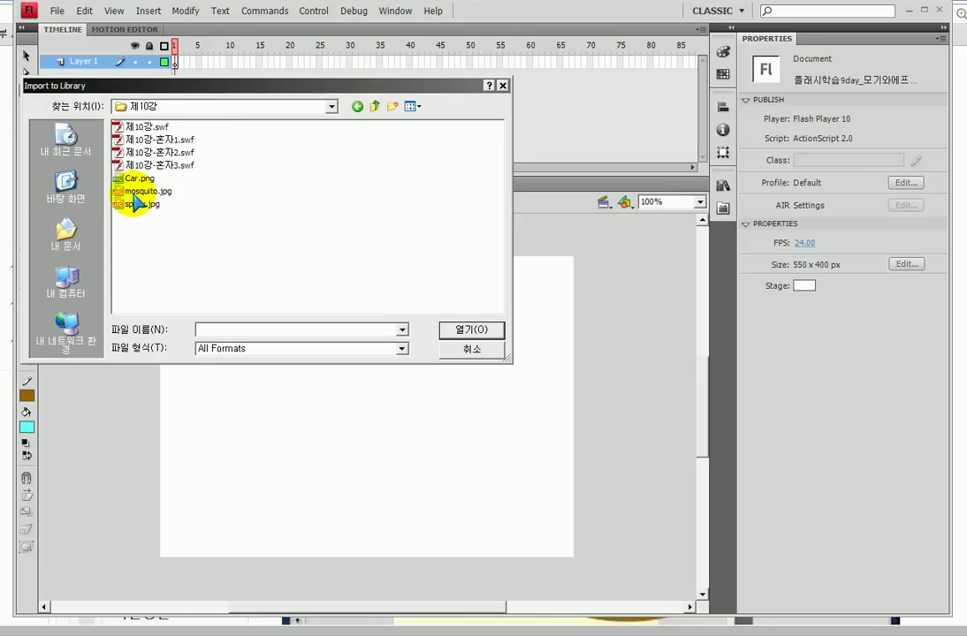
click(133, 191)
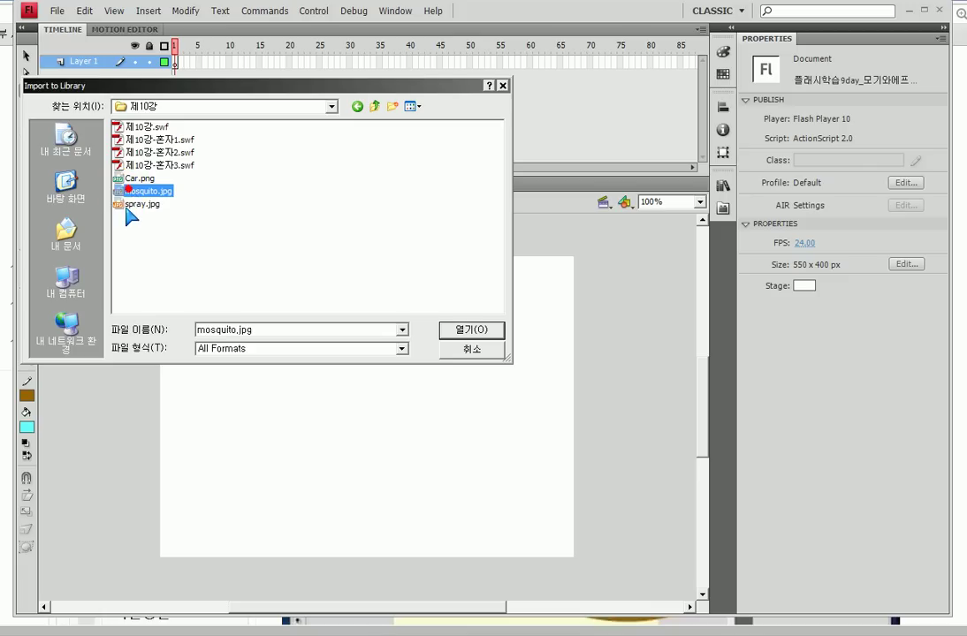
shift+click(128, 204)
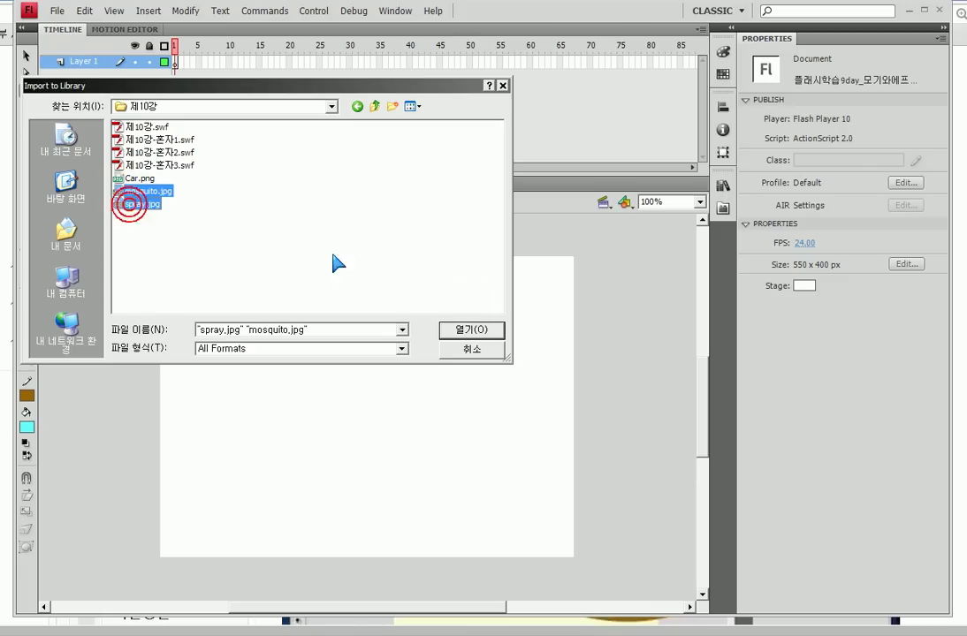
click(471, 330)
- Place spray.jpg from the library near the stage's lower-right corner, at about X 373, Y 174
click(723, 185)
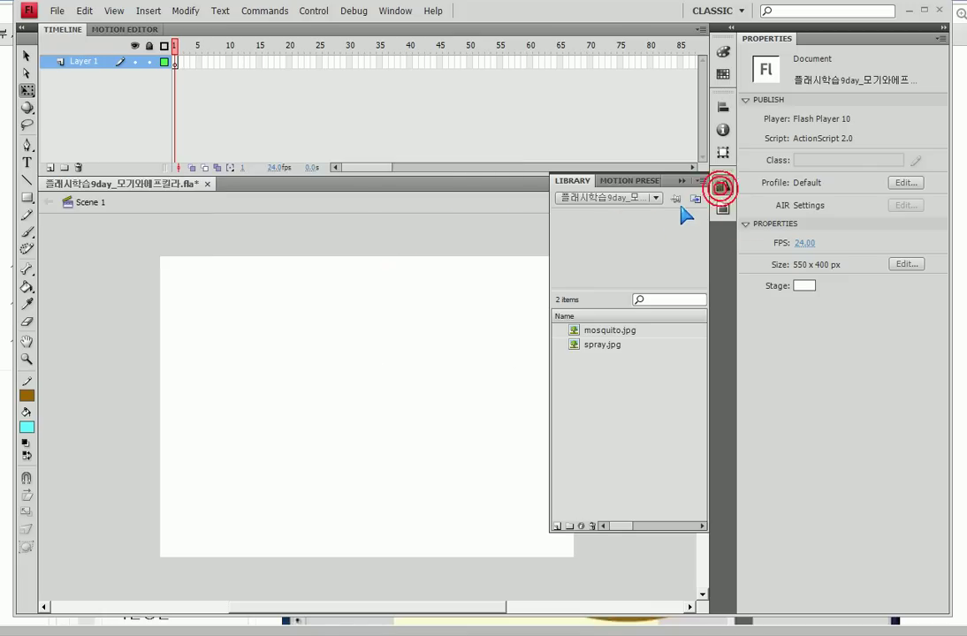
click(606, 331)
click(604, 345)
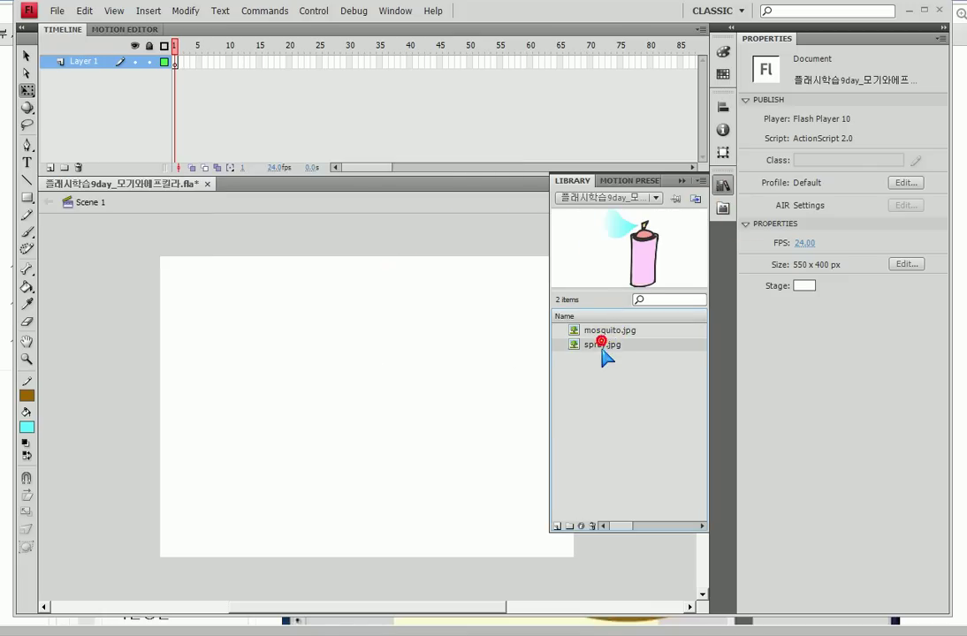
mouse_move(643, 256)
mouse_down()
mouse_move(414, 389)
mouse_move(507, 440)
mouse_move(524, 440)
mouse_up()
click(682, 180)
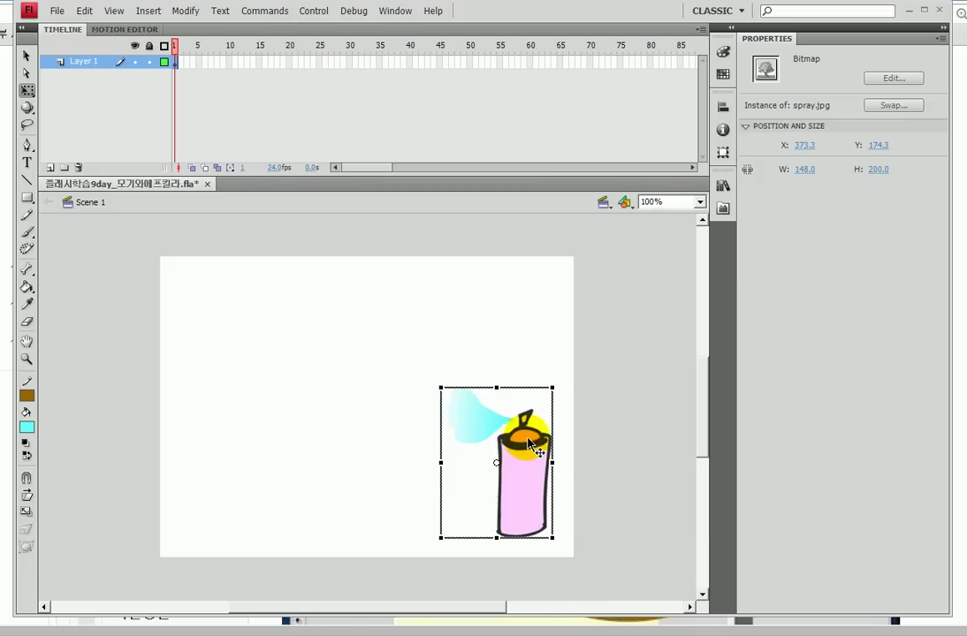
- Convert the spray can bitmap to a graphic symbol named 에프킬라
key(F8)
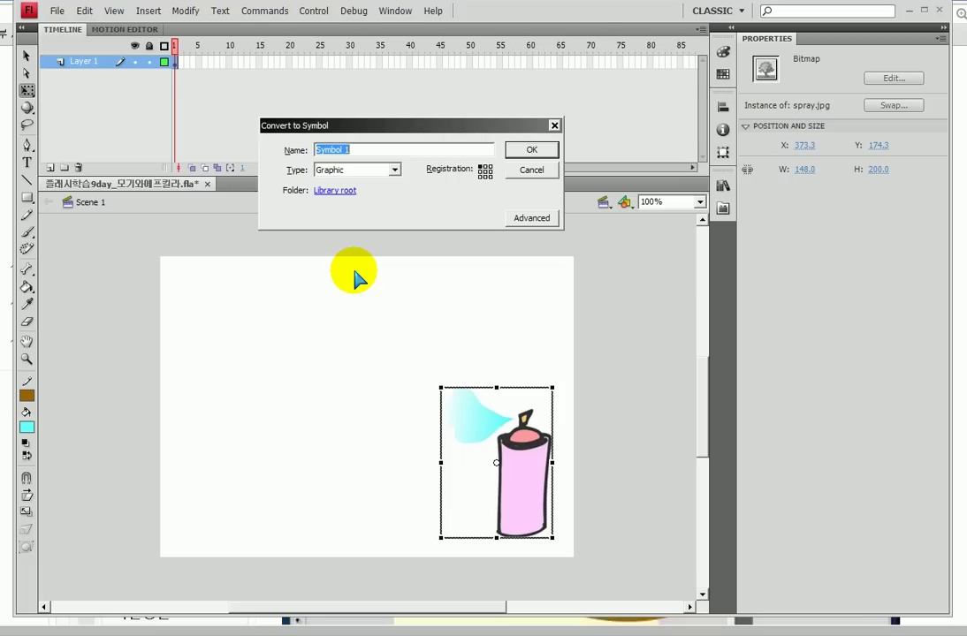
text(ㅇ)
text(에프)
text(킬라)
key(Return)
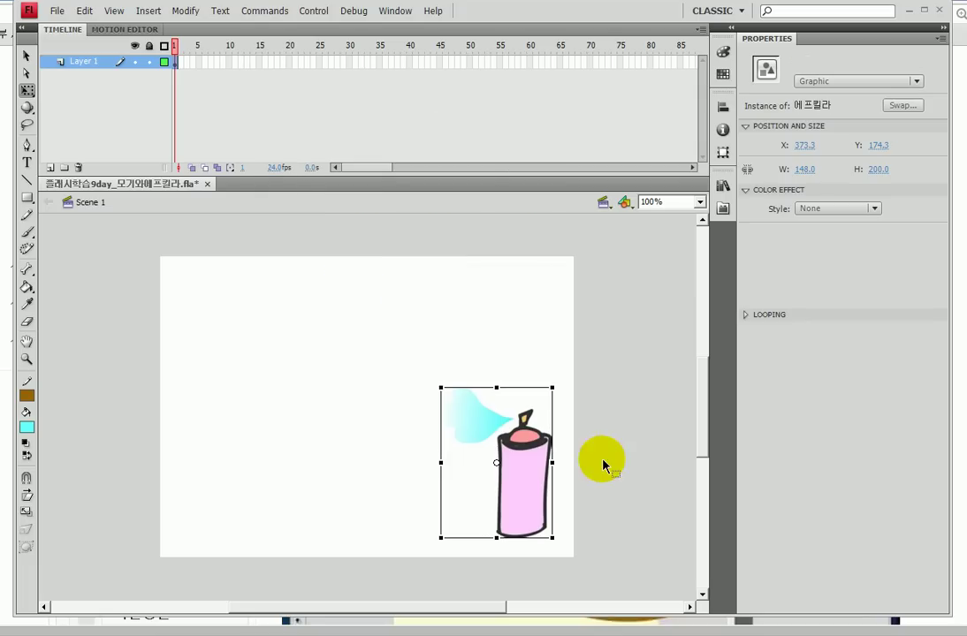
- Move the spray can just outside the stage's right edge, at about X 559, Y 191
drag(520, 429, 563, 405)
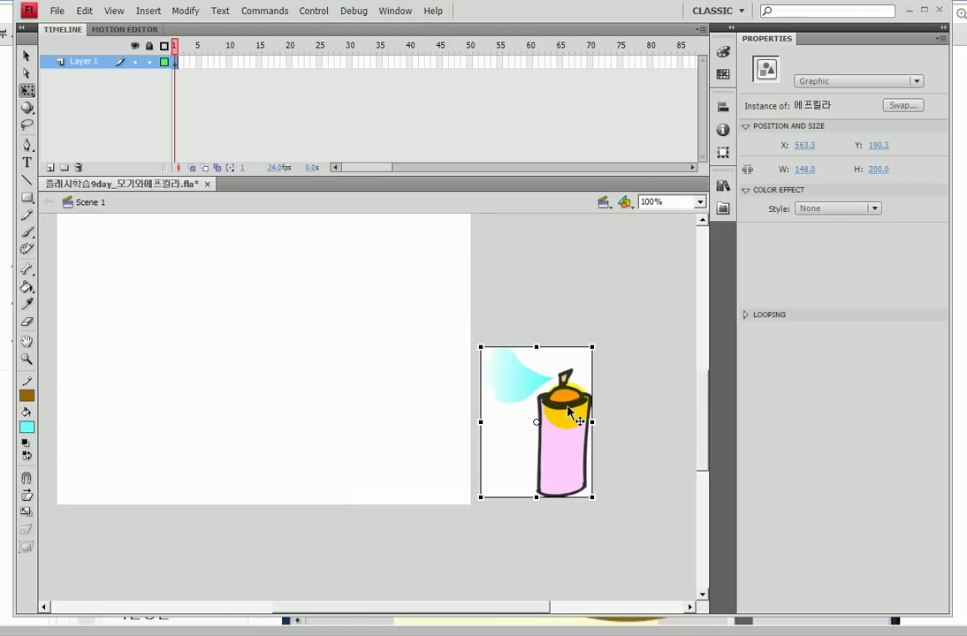
key(ctrl+z)
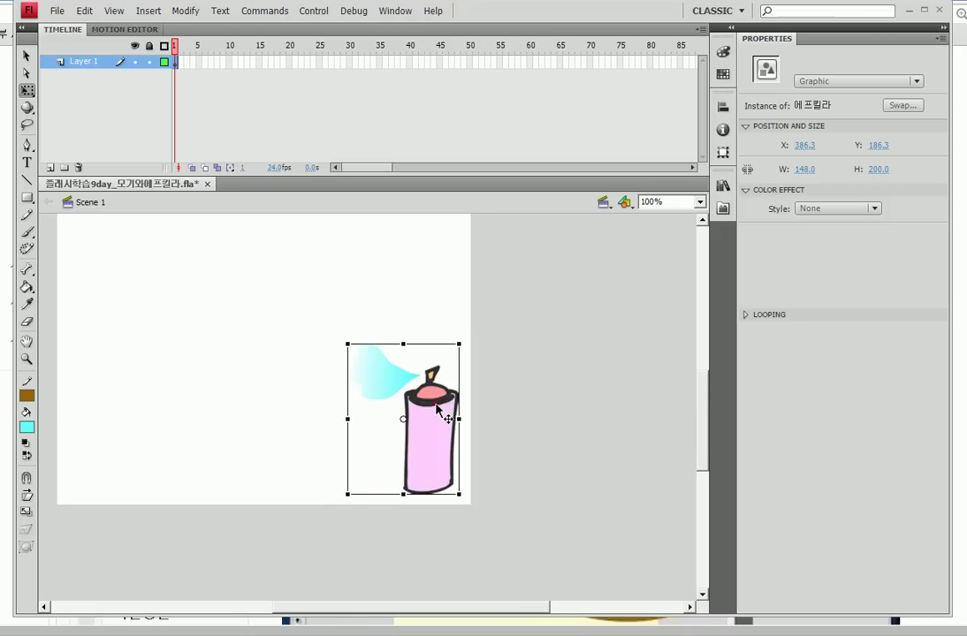
key(ctrl+y)
mouse_move(574, 416)
mouse_down()
mouse_move(427, 399)
mouse_move(583, 435)
mouse_move(572, 421)
mouse_up()
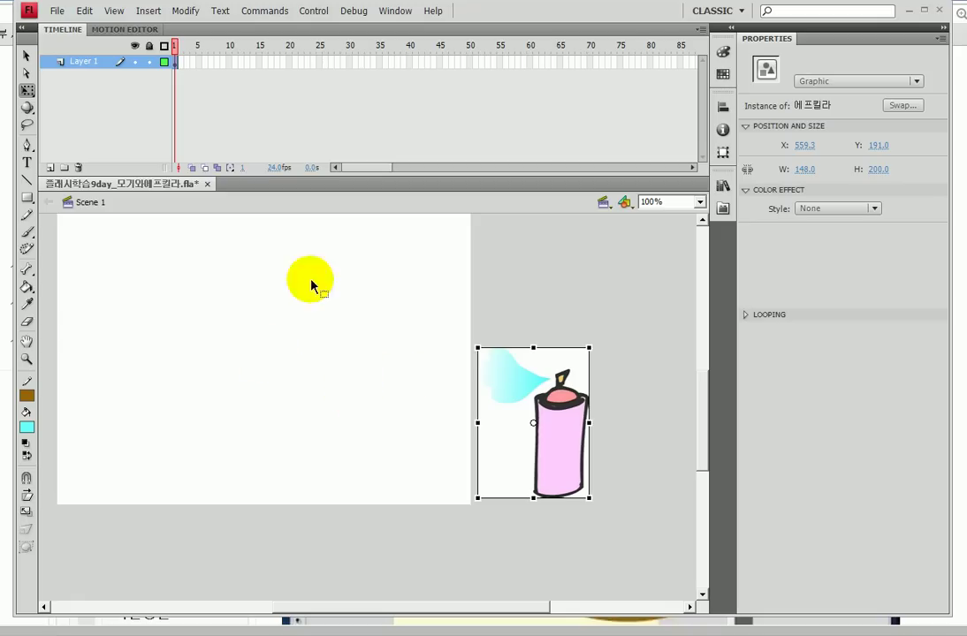
- Lock Layer 1 and place mosquito.jpg at about X 95, Y 130 on a new layer above it
click(148, 62)
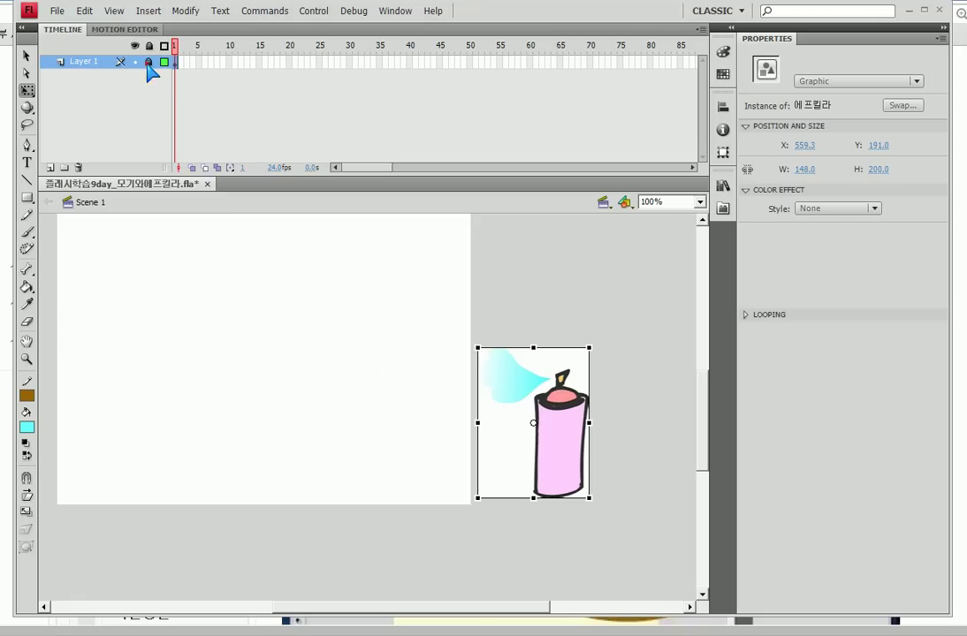
click(50, 167)
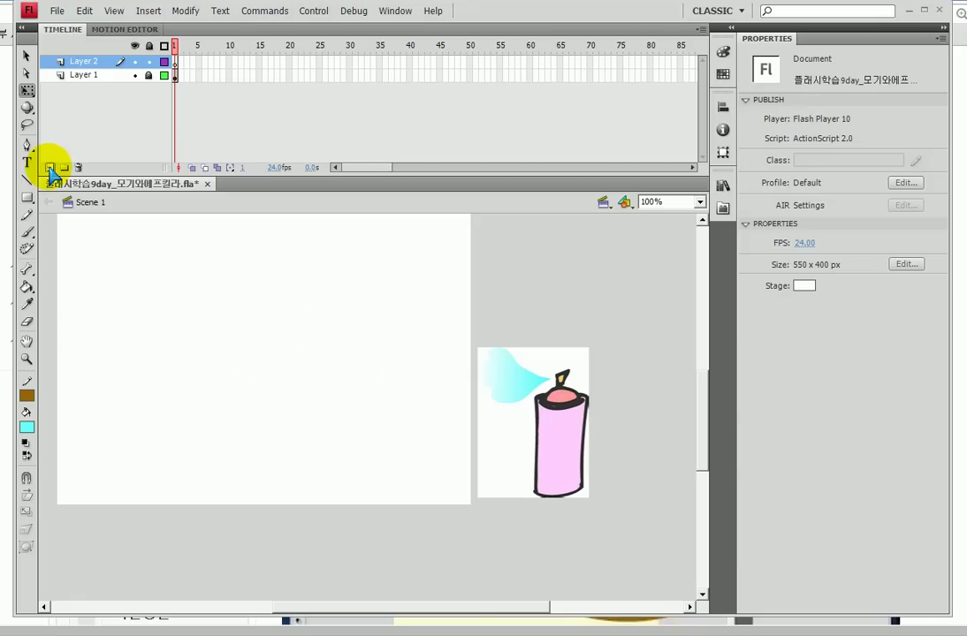
click(724, 186)
click(601, 359)
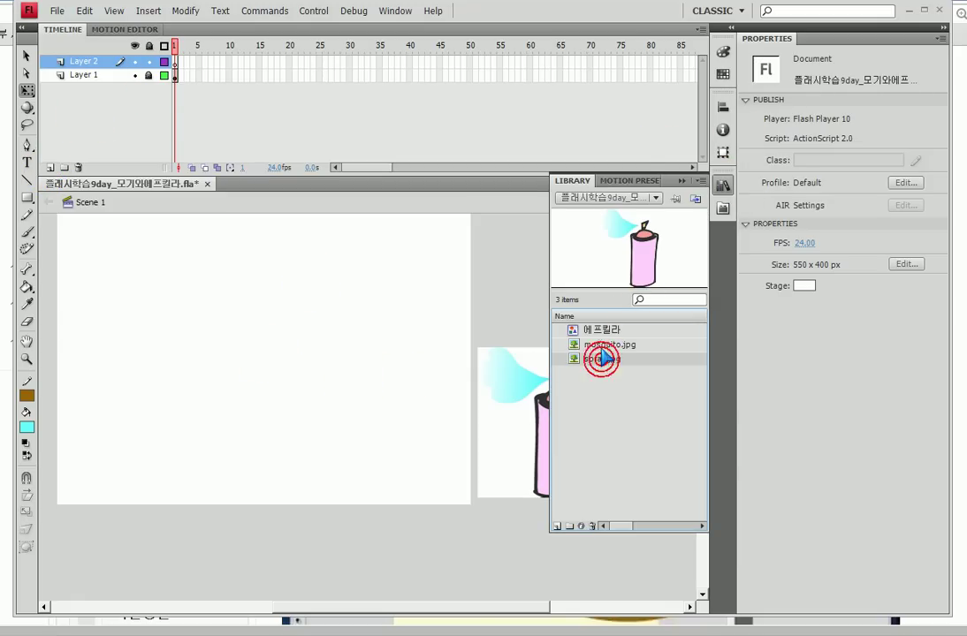
drag(605, 345, 203, 356)
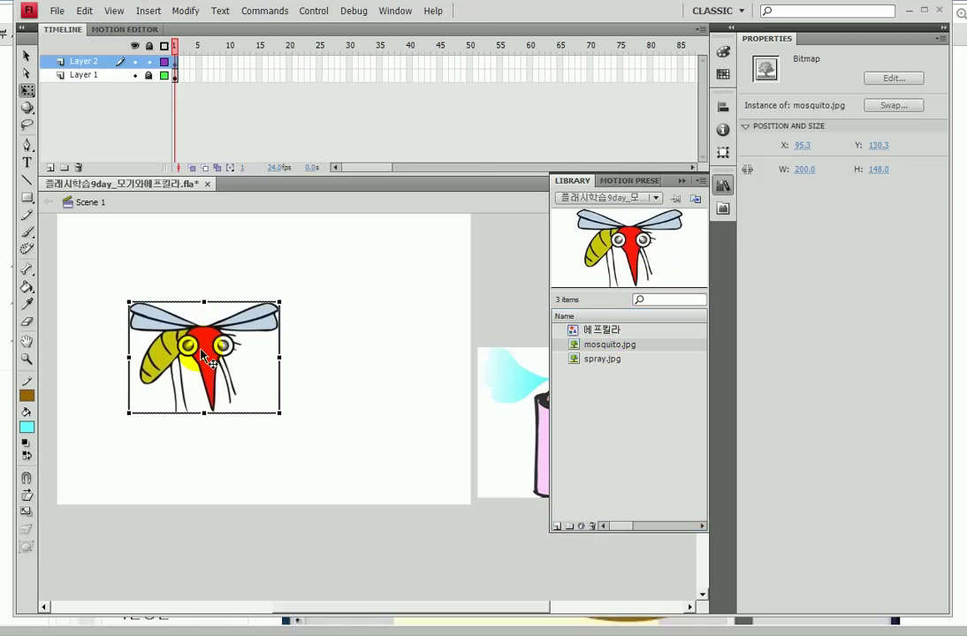
click(681, 181)
- Move the mosquito outside the stage, above its upper-left corner, at about X -21, Y -156
drag(347, 307, 535, 361)
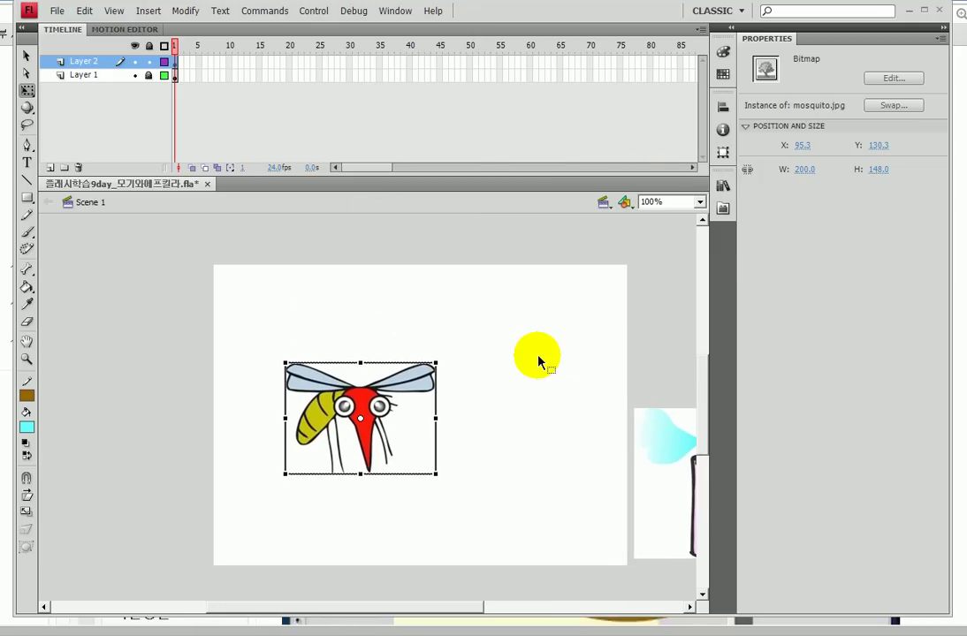
key(ctrl+minus)
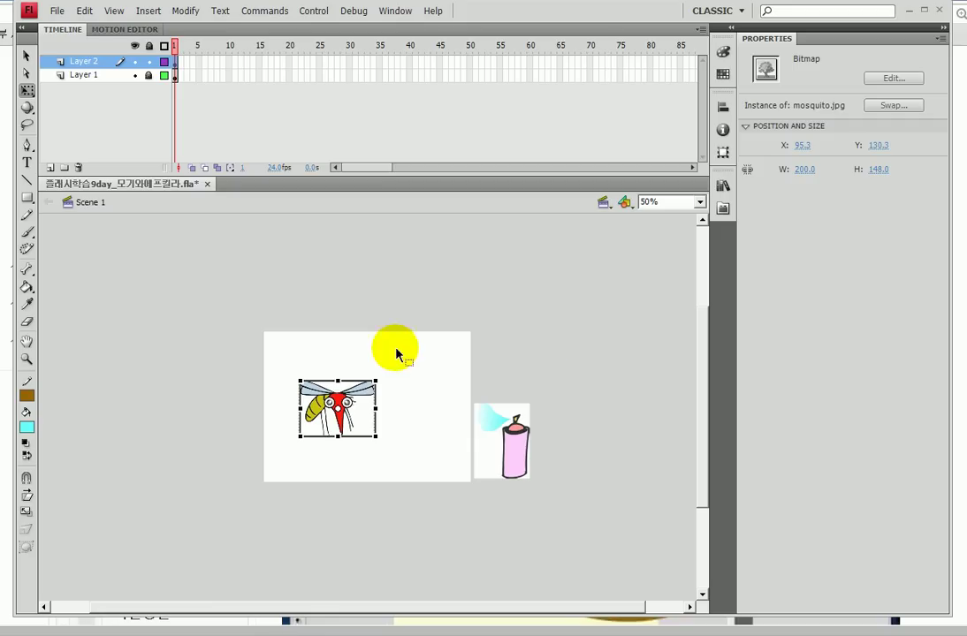
drag(357, 413, 301, 297)
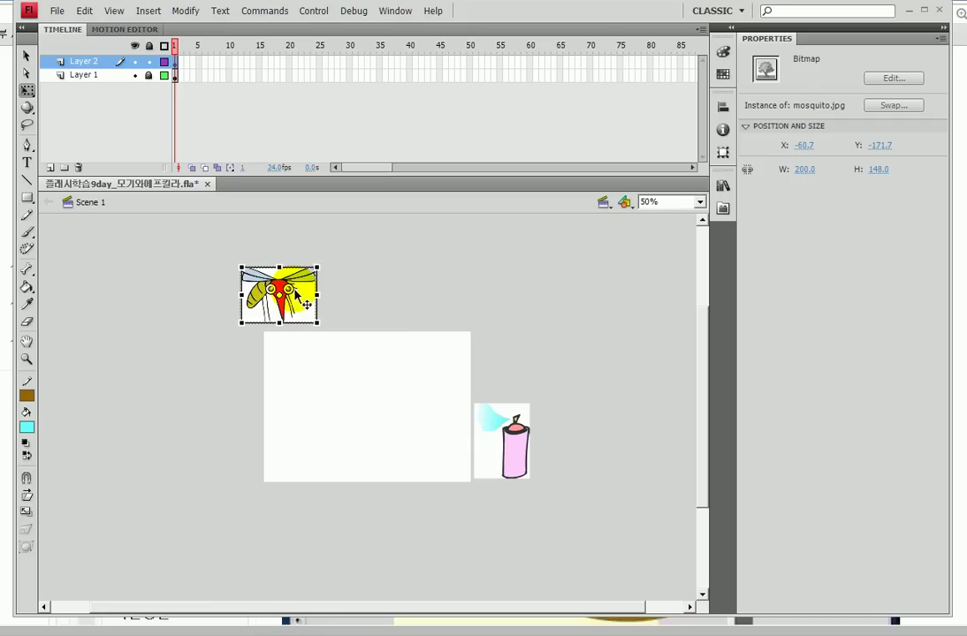
click(313, 274)
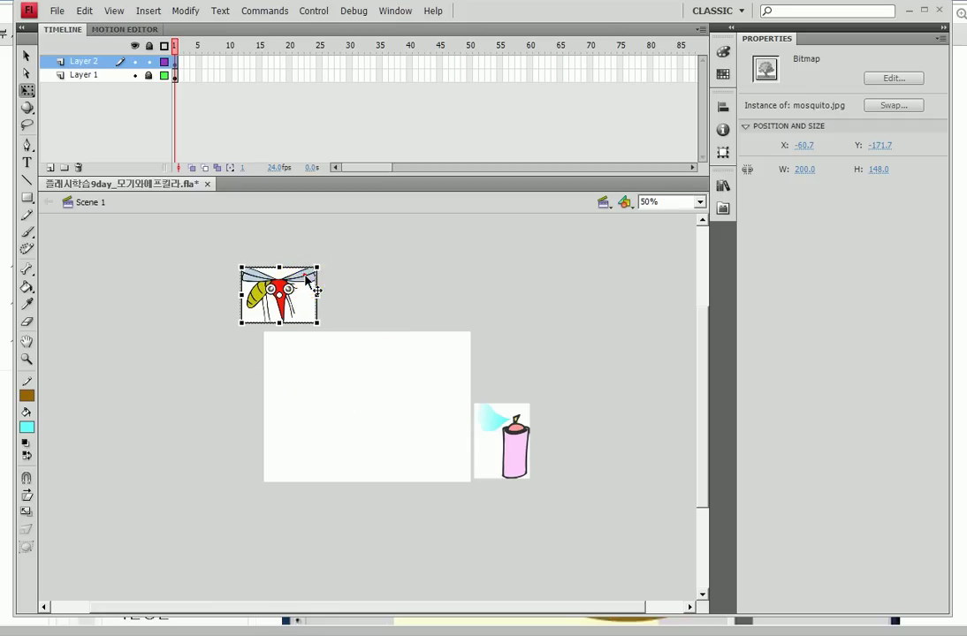
drag(304, 282, 318, 289)
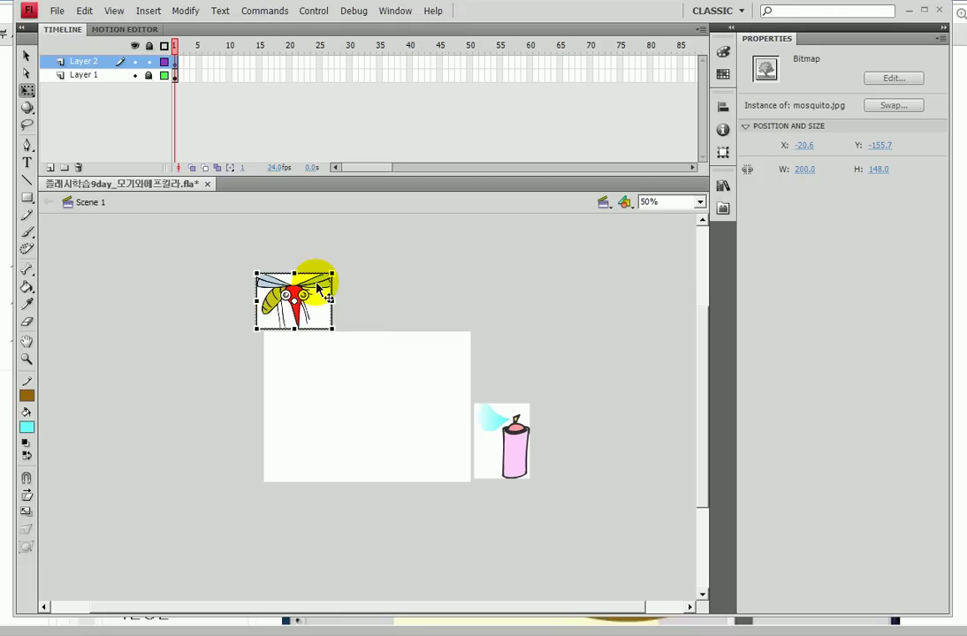
- Scale the mosquito proportionally to 40% in width and height with Transform
click(721, 153)
click(670, 119)
drag(584, 119, 537, 119)
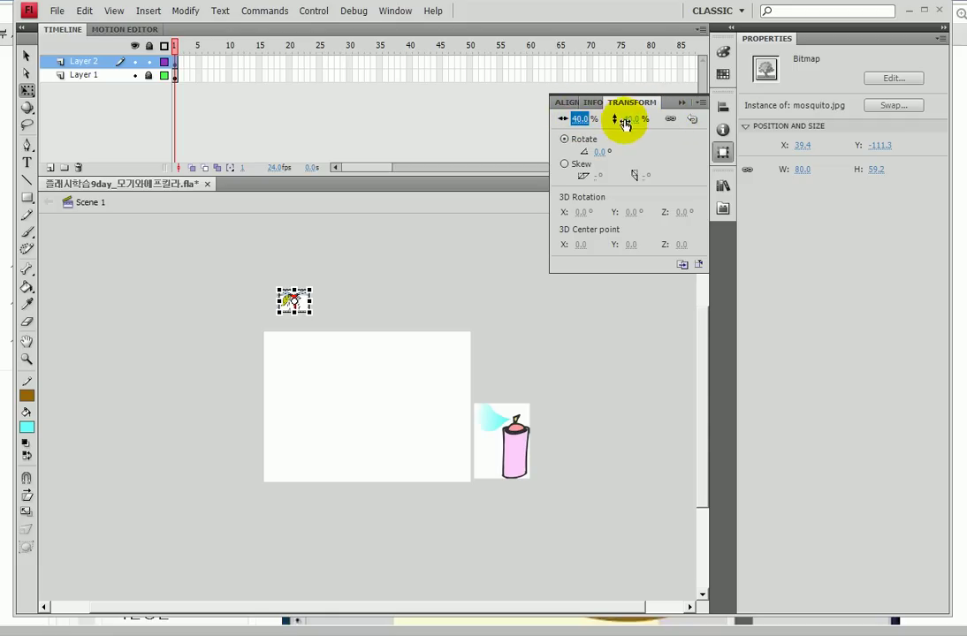
- Move the mosquito down and left to sit just above the stage's top edge, at about X 14, Y -62
key(ctrl+t)
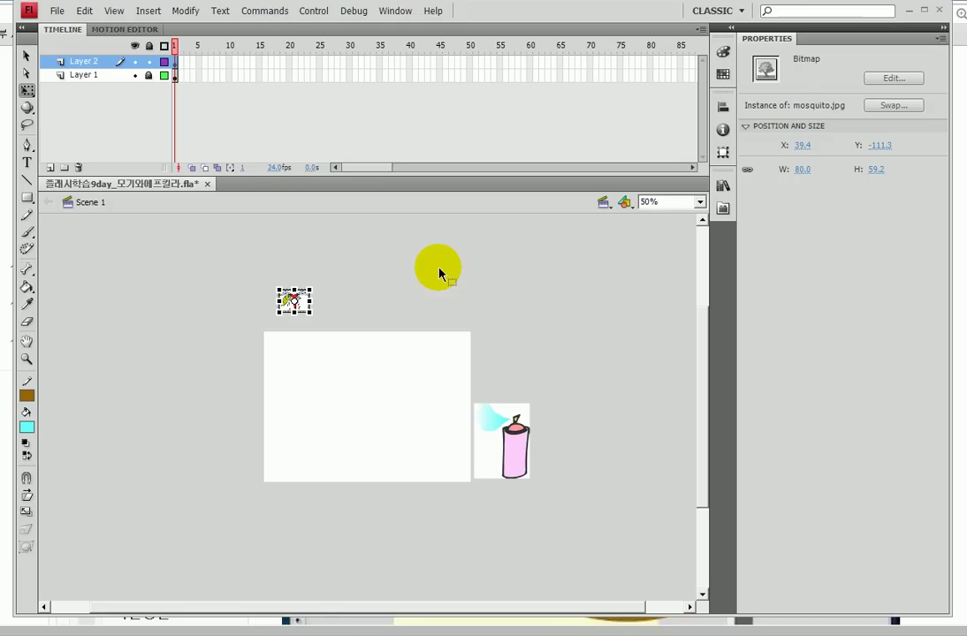
key(ctrl+1)
key(Left)
key(Left)
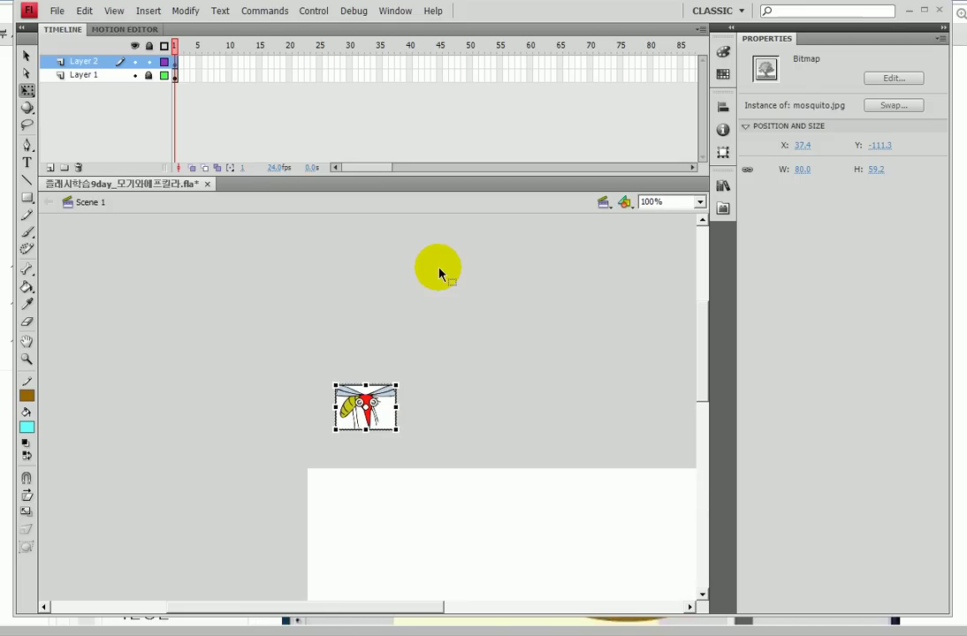
key(shift+Left)
key(shift+Down)
key(shift+Down)
key(shift+Left)
key(shift+Down)
key(shift+Down)
key(Down)
key(Down)
key(Down)
key(Down)
key(Down)
key(Down)
key(Down)
key(Down)
key(Down)
key(Left)
key(Left)
key(Left)
- Convert the mosquito to a graphic symbol named 모기 and save the document
key(F8)
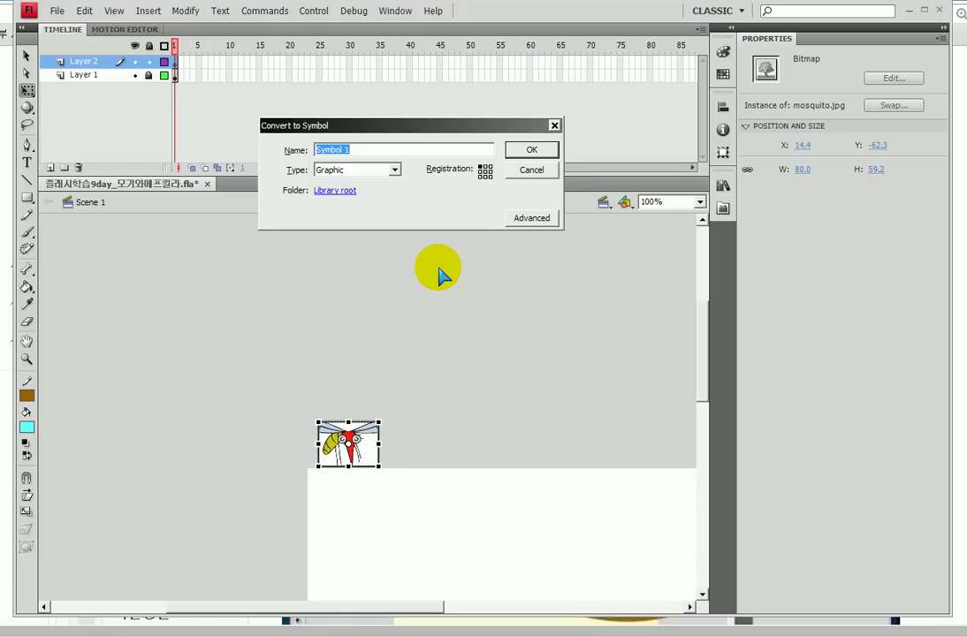
text(모기)
key(Return)
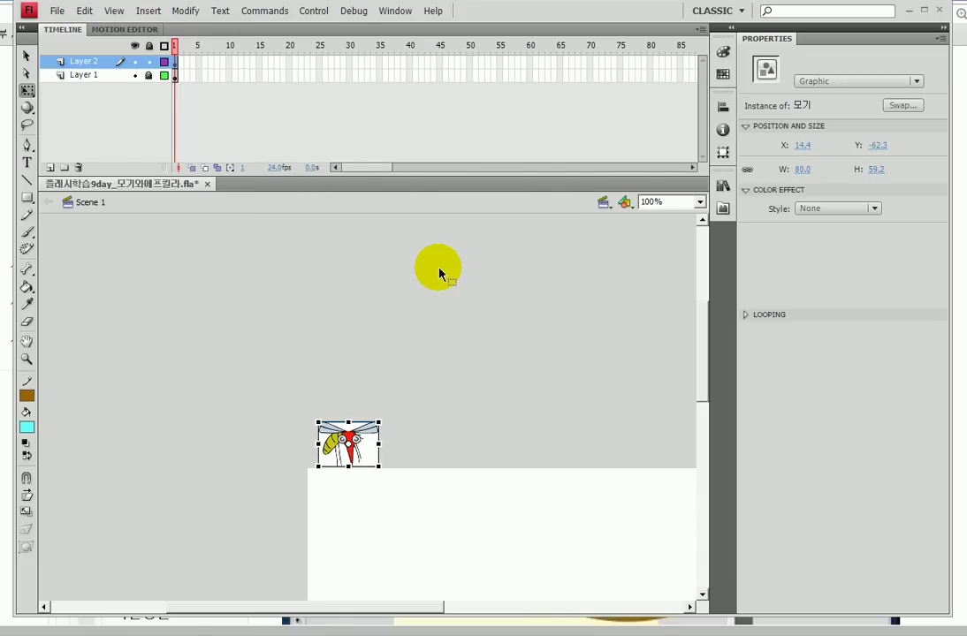
key(ctrl+s)
- Insert a keyframe at frame 50 of Layer 2 and move the mosquito onto the stage, at about X 267, Y 302
drag(436, 253, 344, 242)
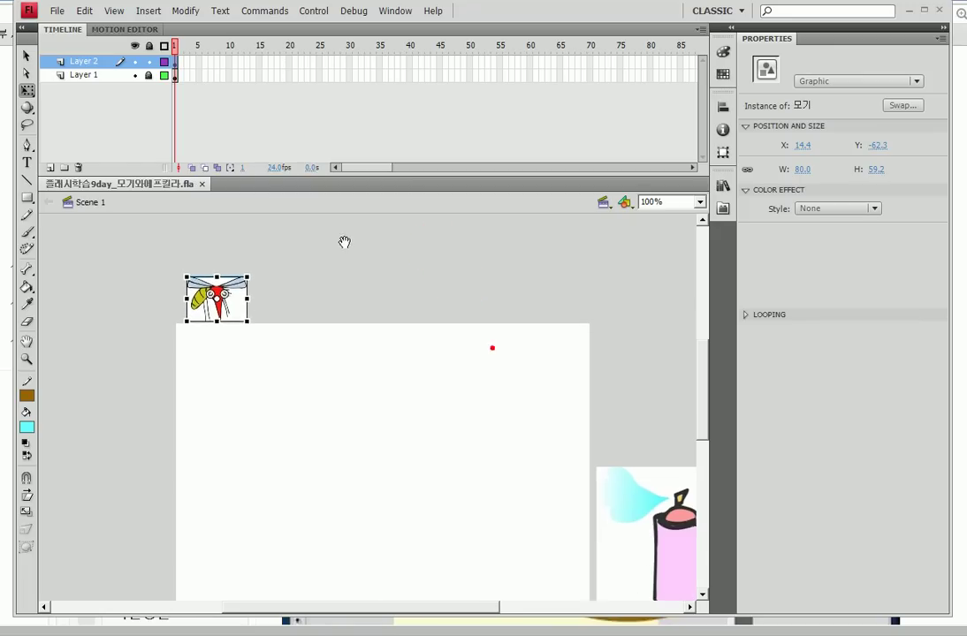
click(698, 203)
click(669, 257)
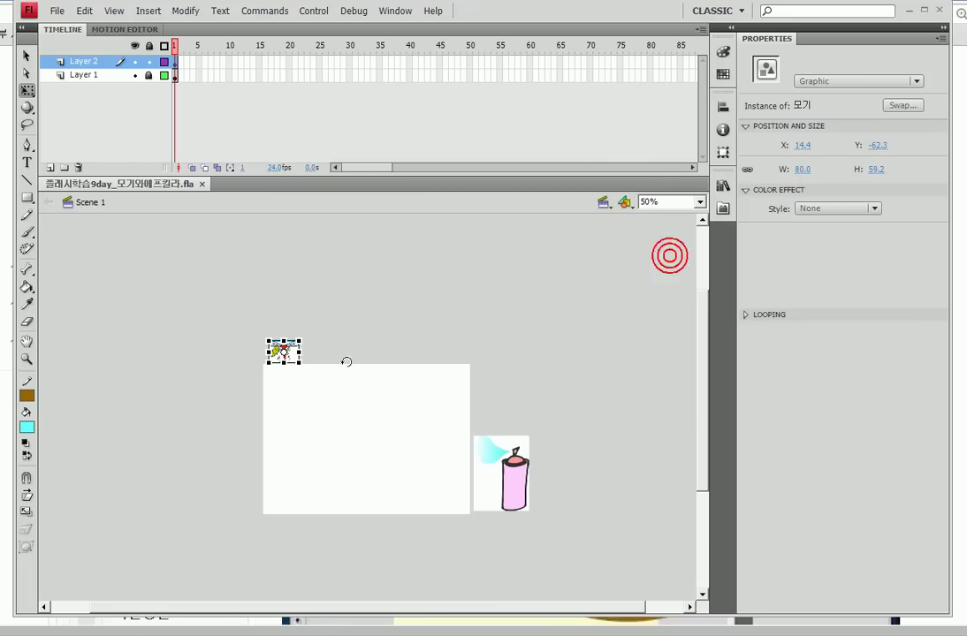
click(26, 341)
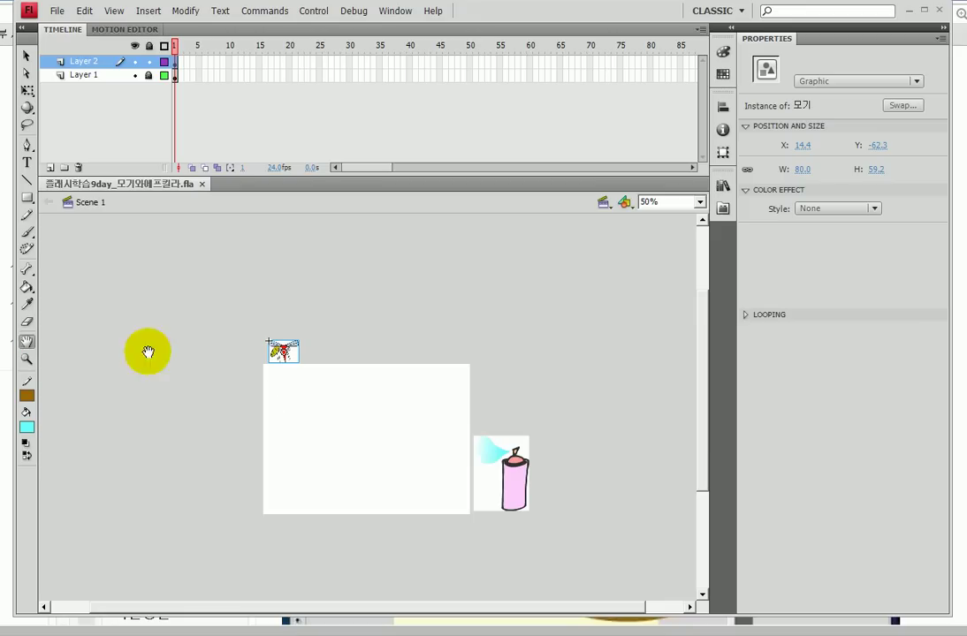
click(27, 359)
drag(209, 310, 601, 561)
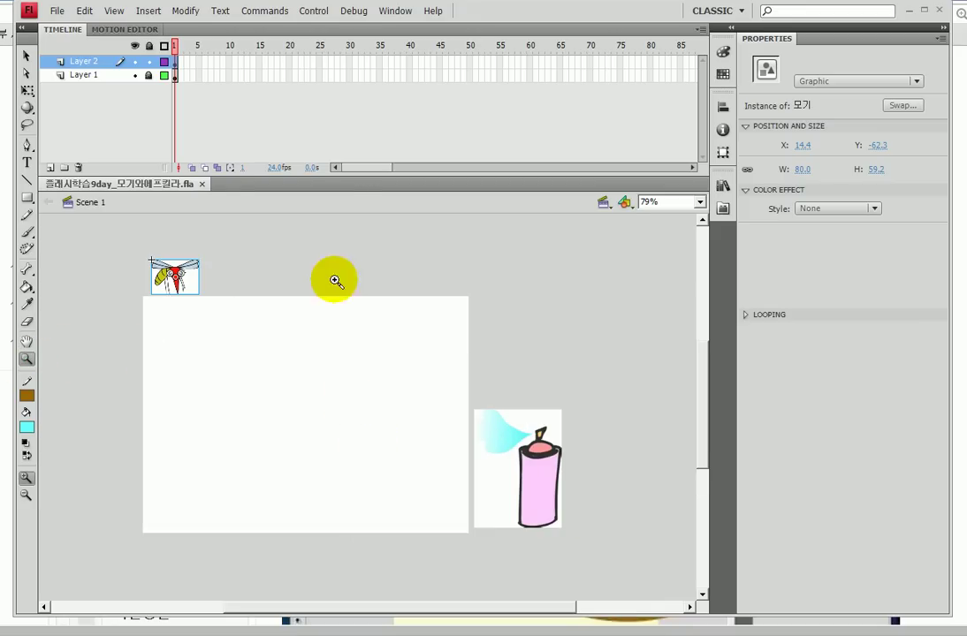
drag(334, 173, 334, 151)
drag(305, 332, 336, 331)
click(25, 58)
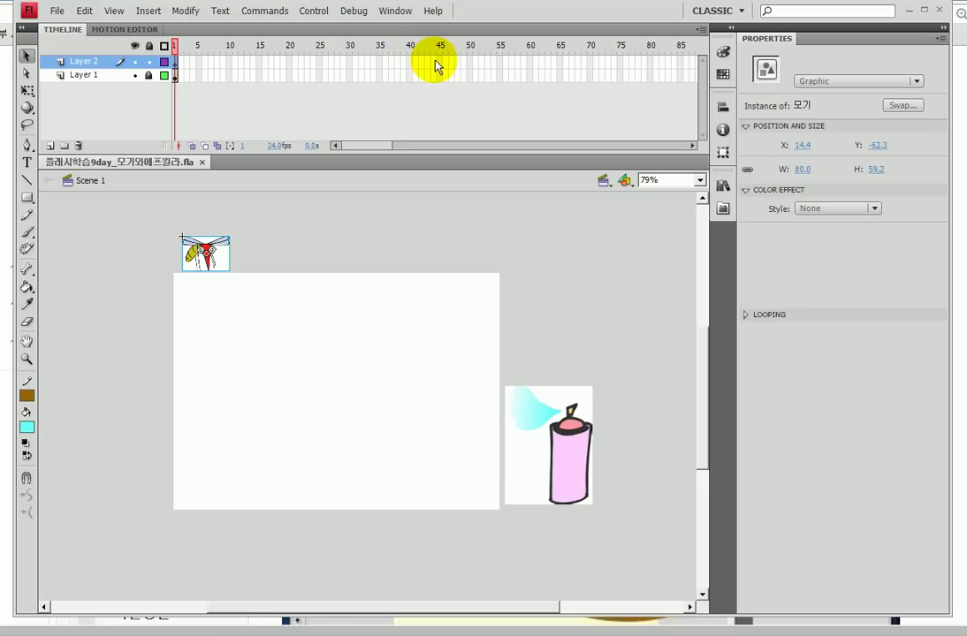
click(470, 61)
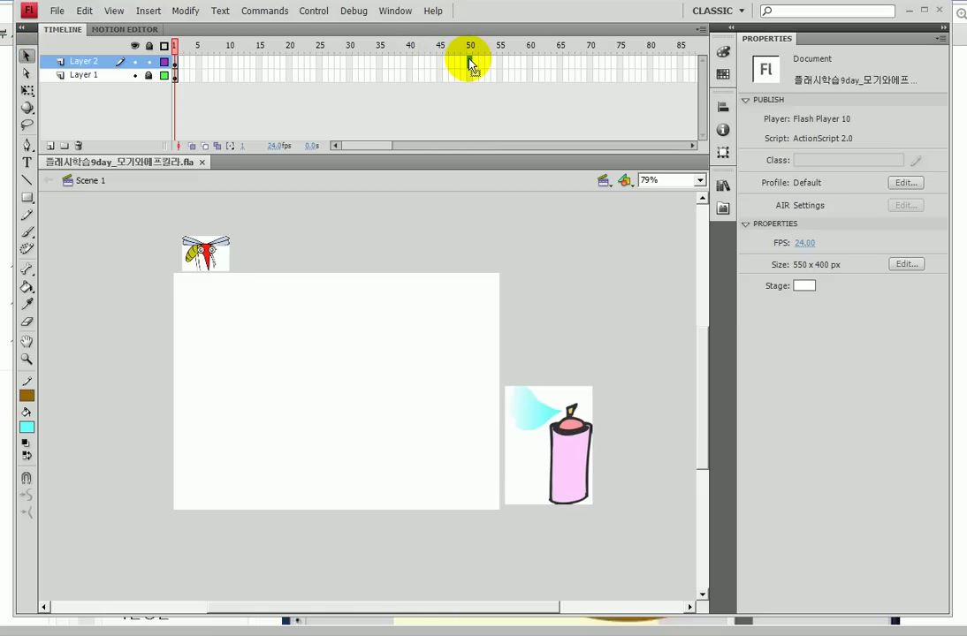
key(F6)
mouse_move(216, 263)
mouse_down()
mouse_move(270, 309)
mouse_move(364, 467)
mouse_up()
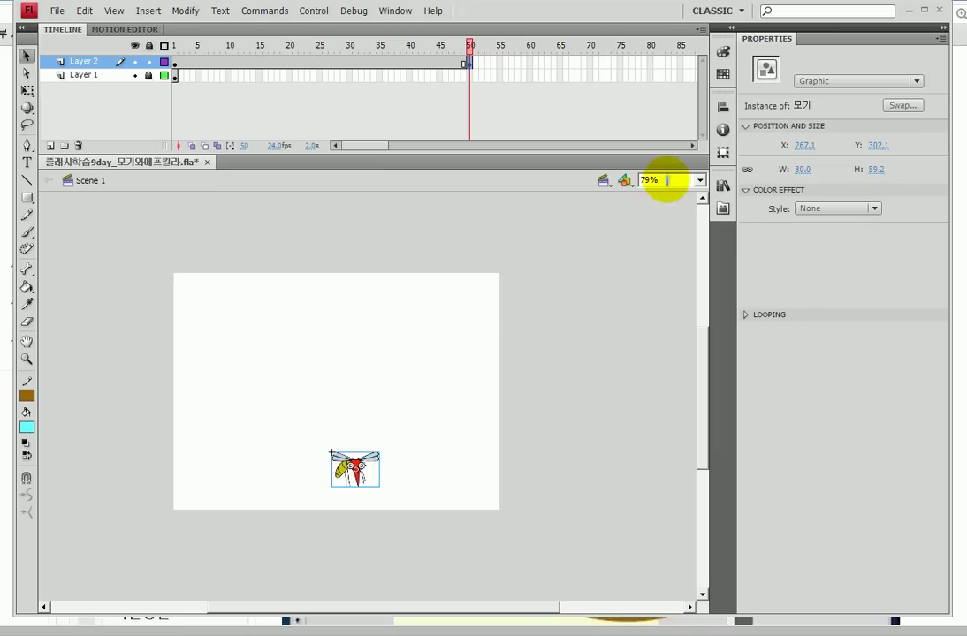
- Scale the mosquito at frame 50 proportionally to 300% and move it to about X 127, Y 148
click(723, 152)
drag(624, 119, 723, 162)
click(577, 119)
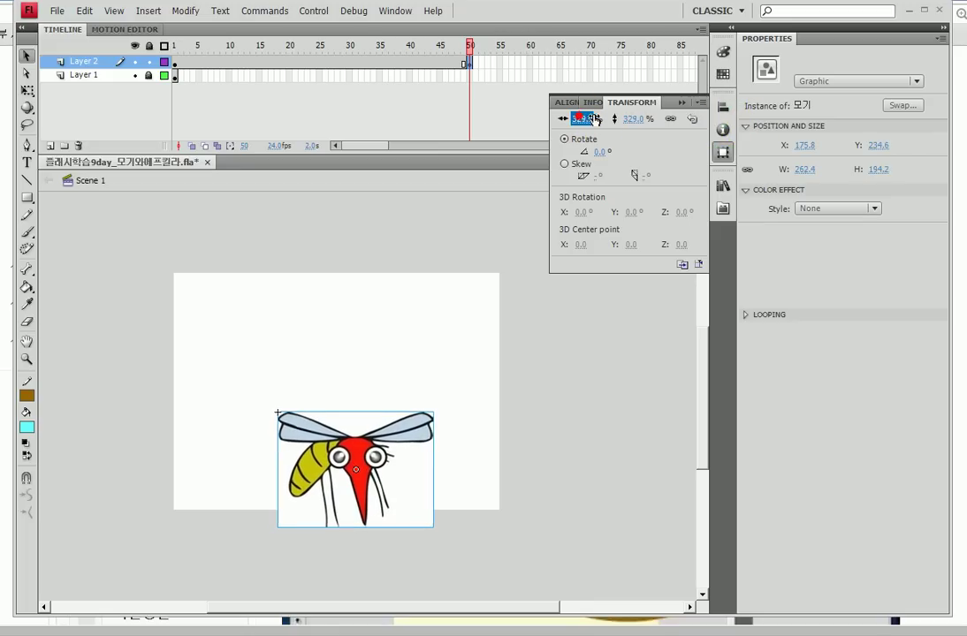
text(328)
key(Return)
drag(595, 121, 584, 124)
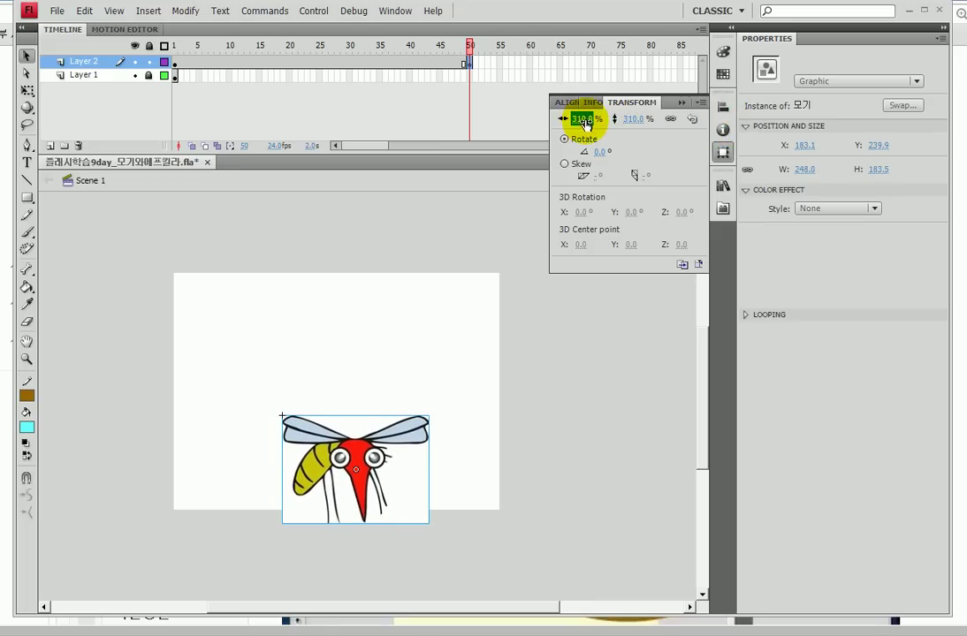
text(300)
key(Return)
drag(382, 457, 342, 357)
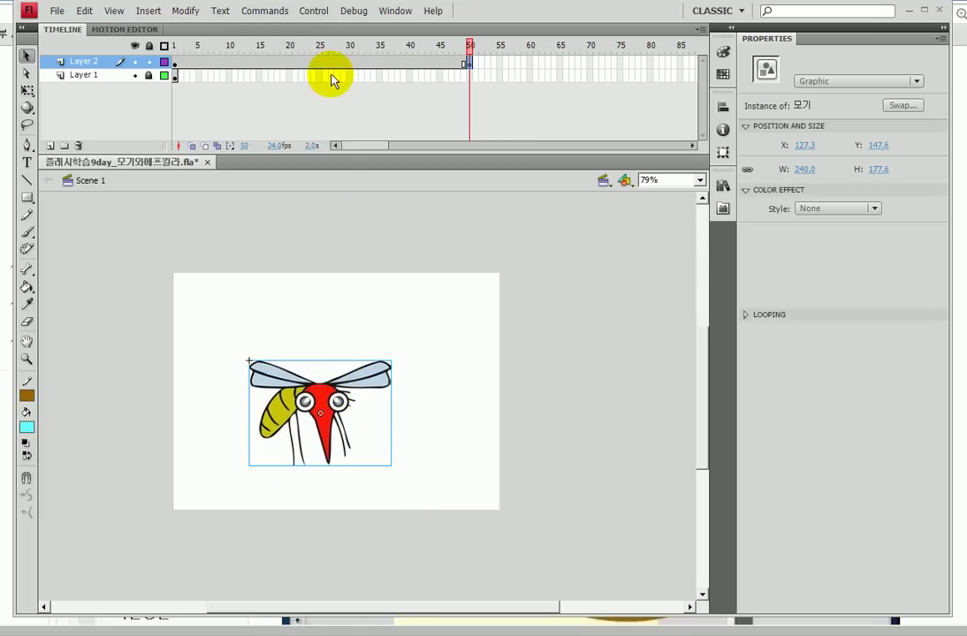
- Create a classic tween between frames 1 and 50 of Layer 2 and extend Layer 1 to frame 50
right_click(336, 63)
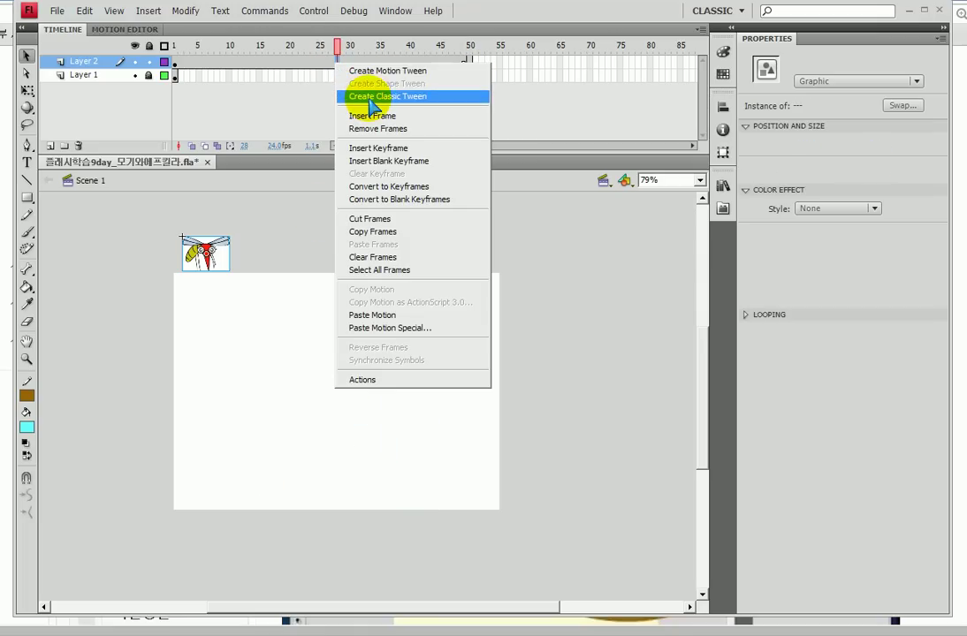
click(371, 97)
click(470, 75)
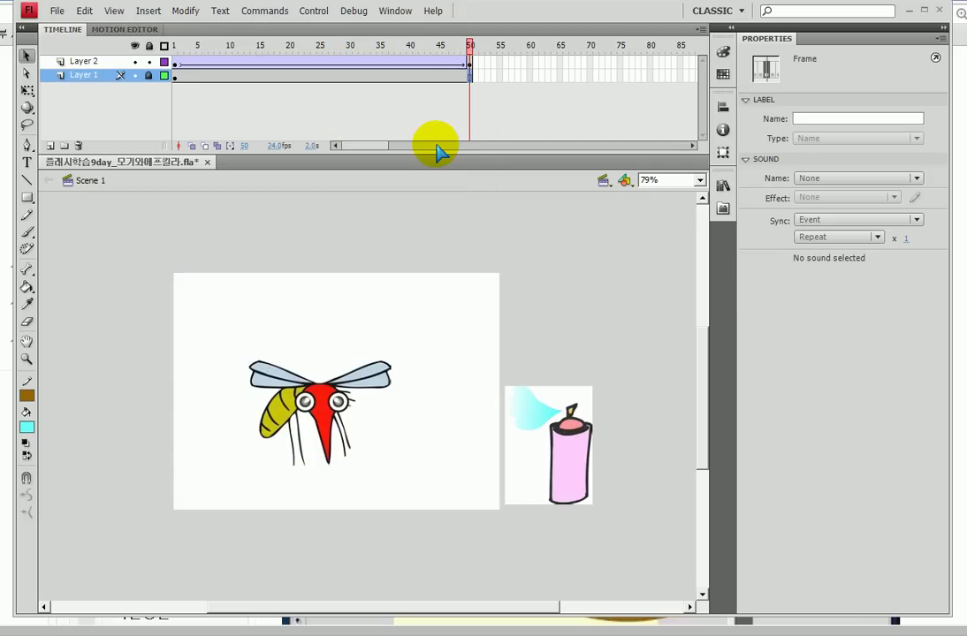
- Test the movie to check the mosquito's flight, and close the preview
key(ctrl+Return)
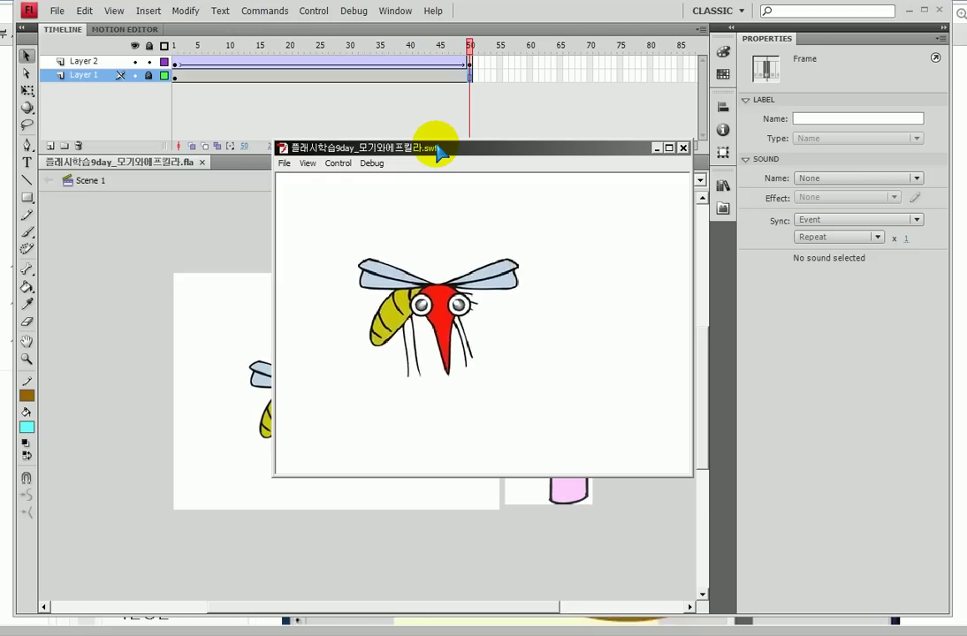
drag(485, 150, 718, 154)
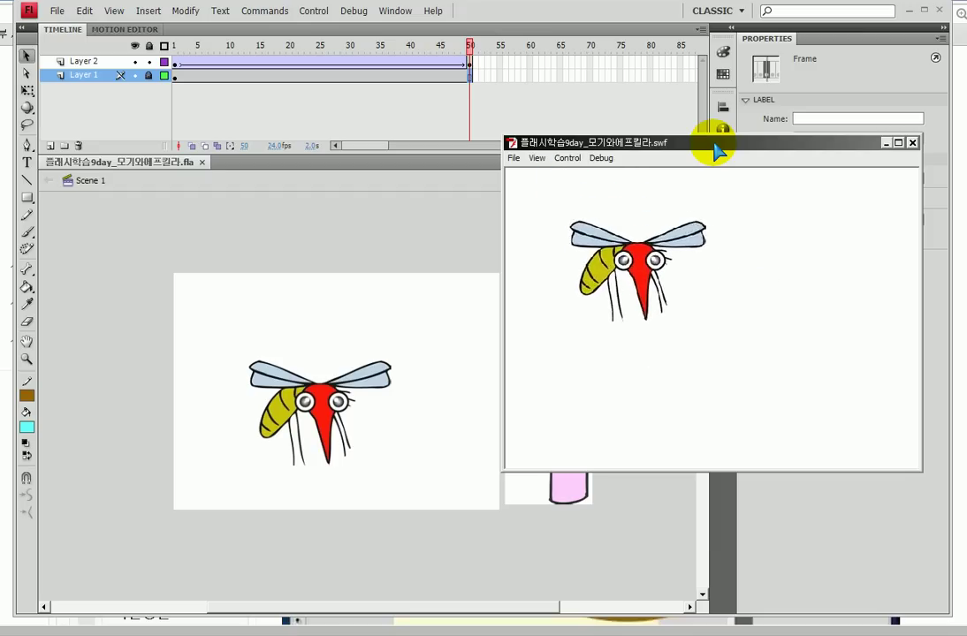
click(913, 144)
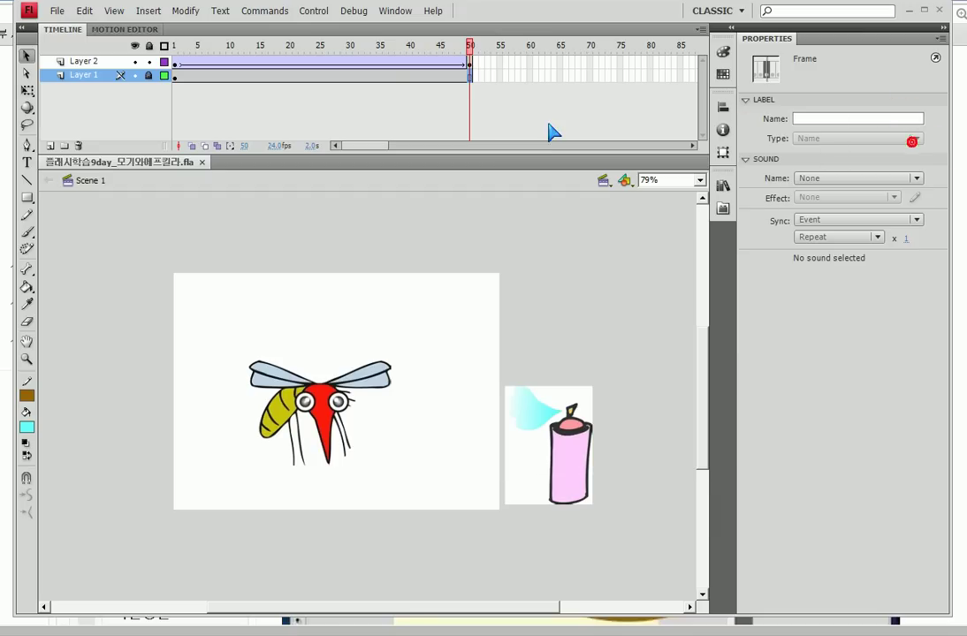
- Move the mosquito at frame 50 of Layer 2 to about X 163, Y 79 and preview the movie again
click(468, 62)
drag(336, 409, 356, 366)
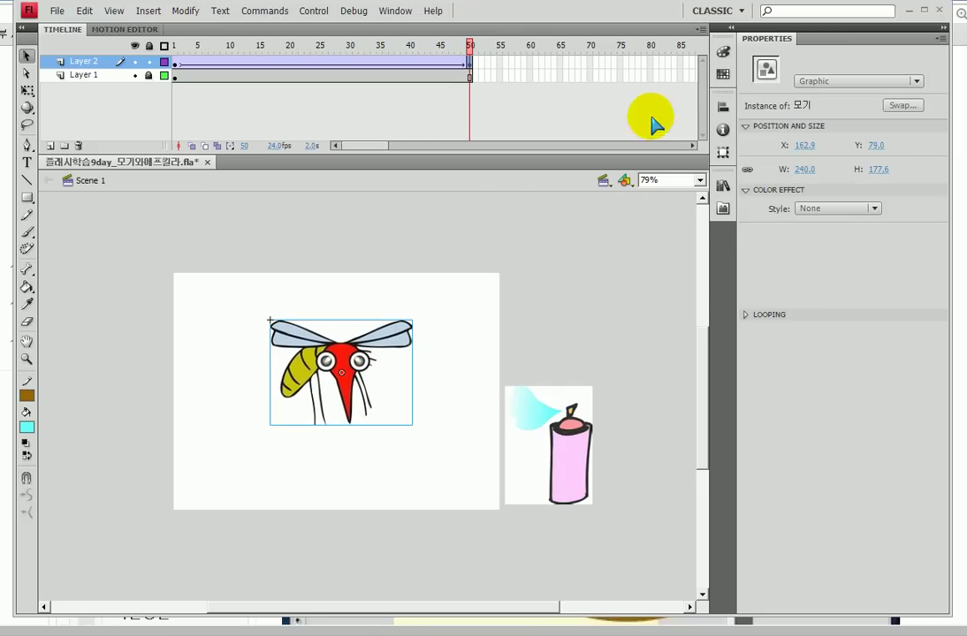
key(ctrl+Return)
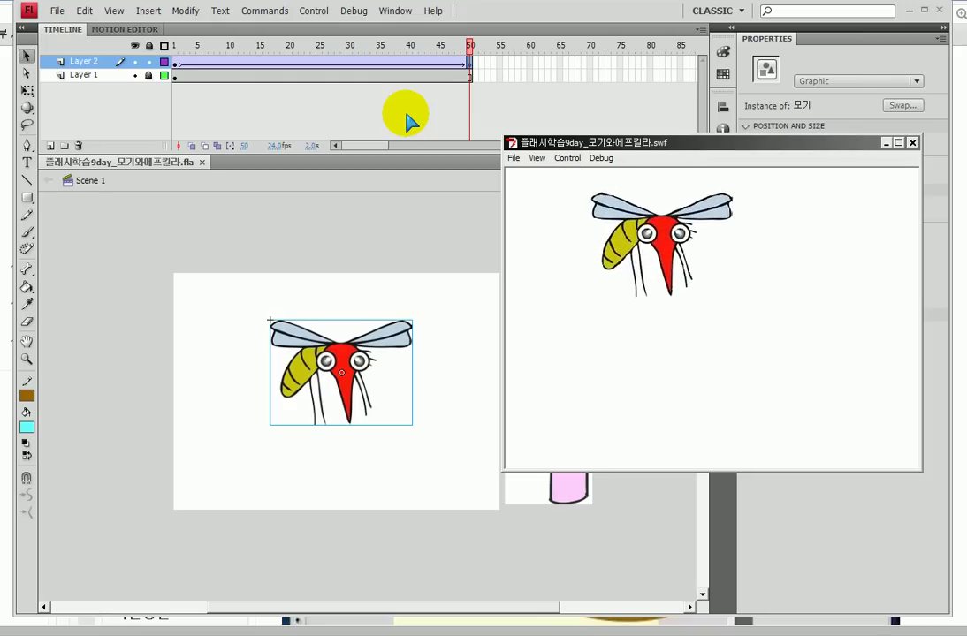
click(913, 140)
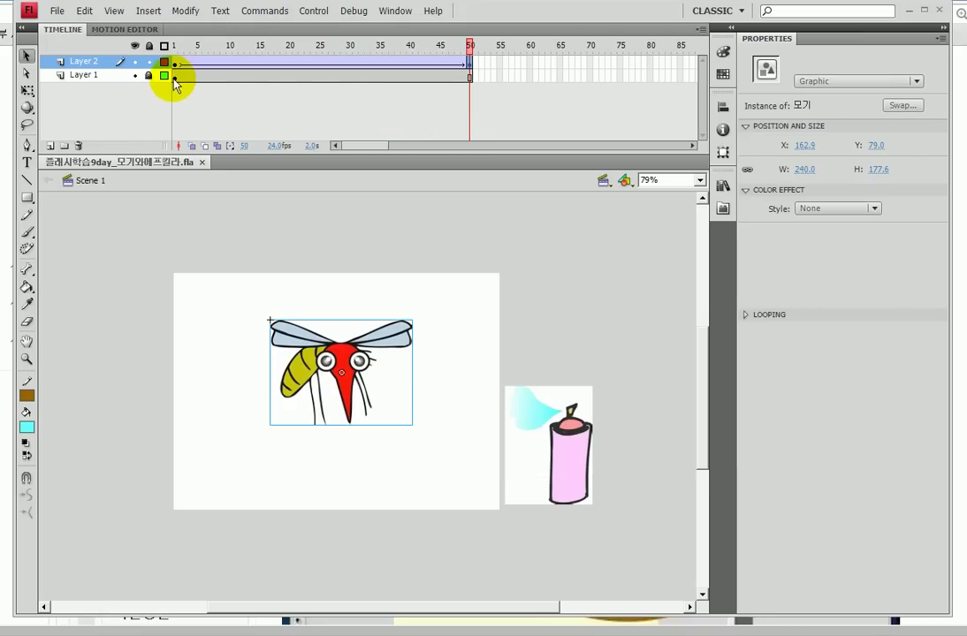
- Lock Layer 2, unlock Layer 1 and move the spray can's keyframe from frame 1 to frame 50
click(149, 62)
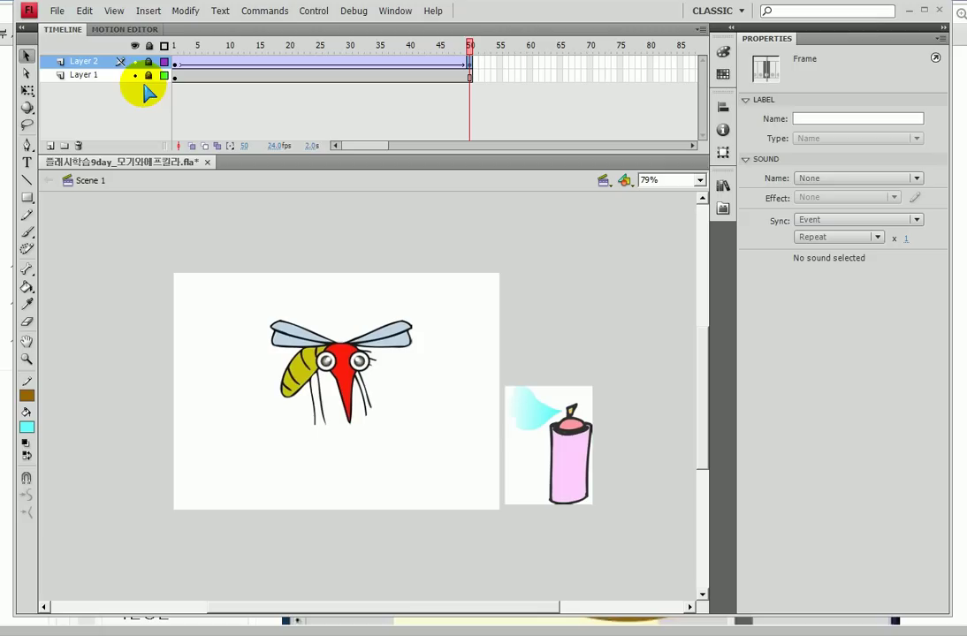
click(149, 75)
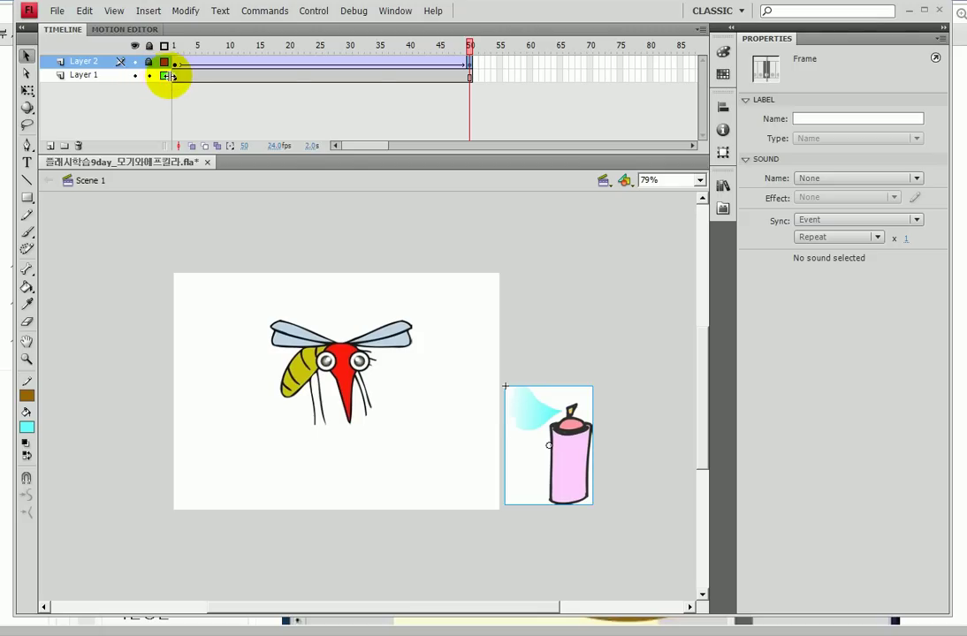
click(175, 77)
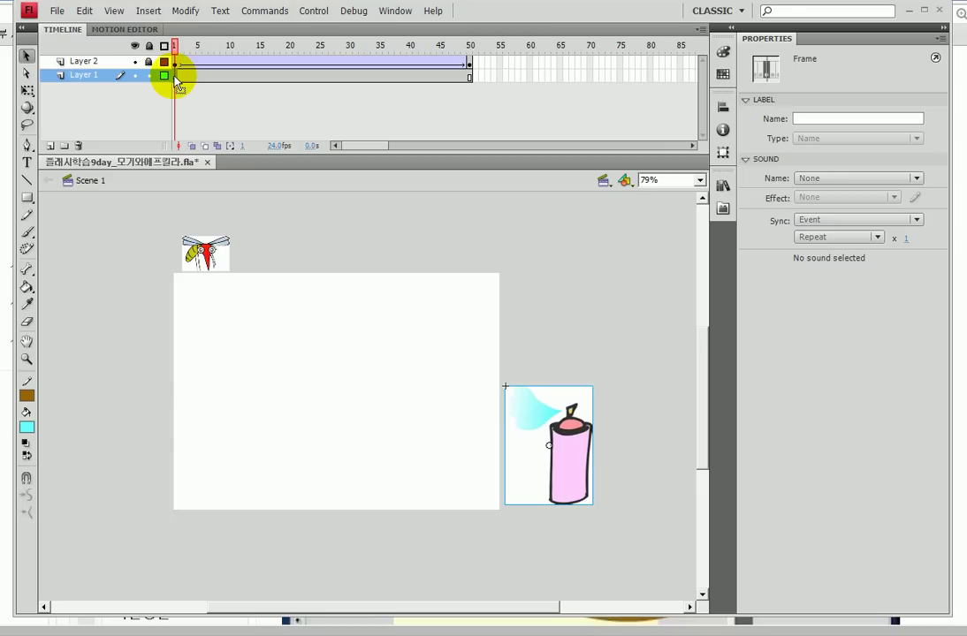
drag(175, 77, 466, 75)
click(468, 77)
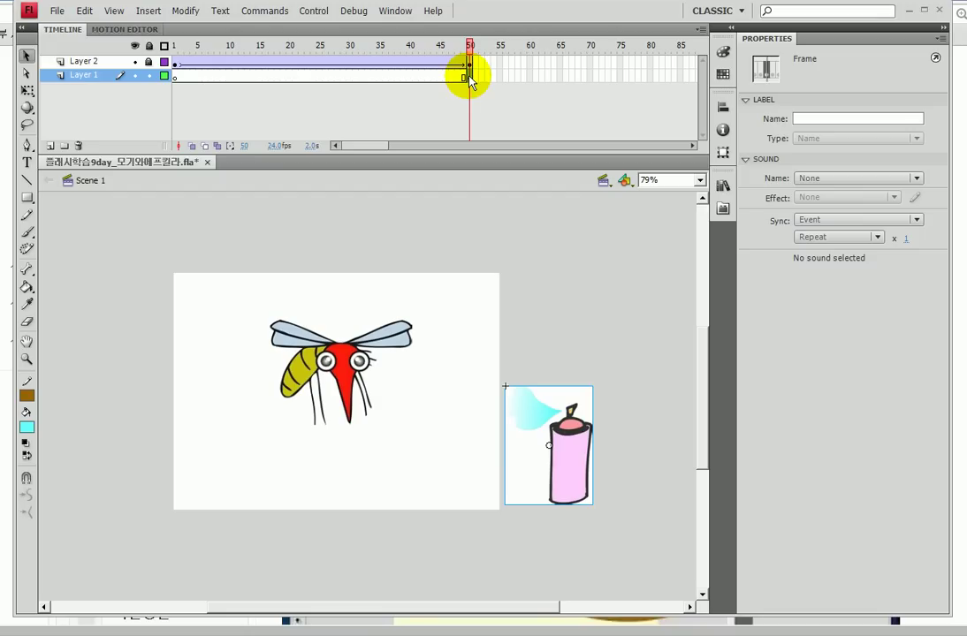
click(470, 78)
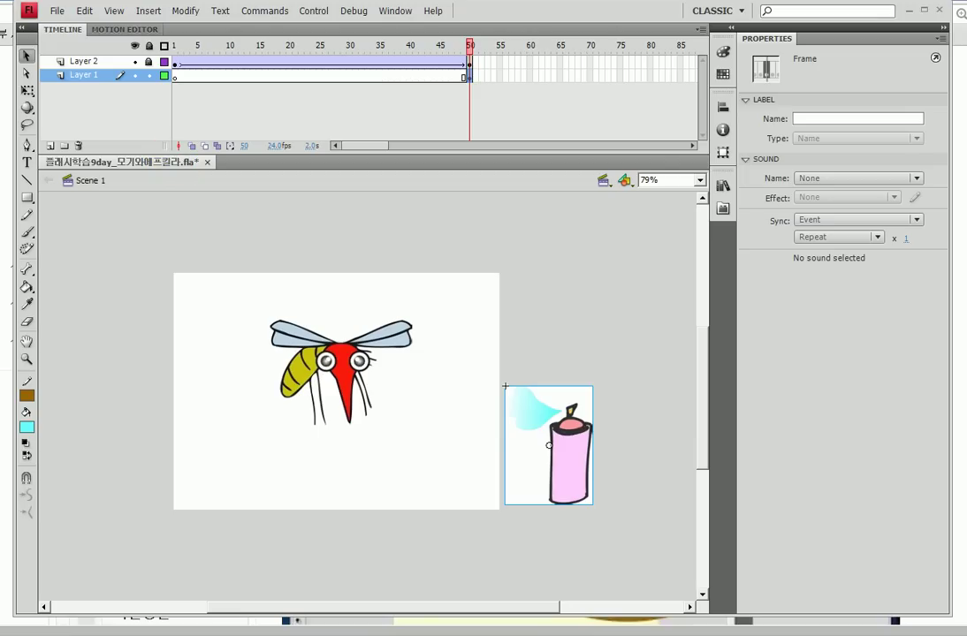
- Move the spray can's transformation point to the middle of its right edge with Free Transform
click(27, 91)
click(549, 446)
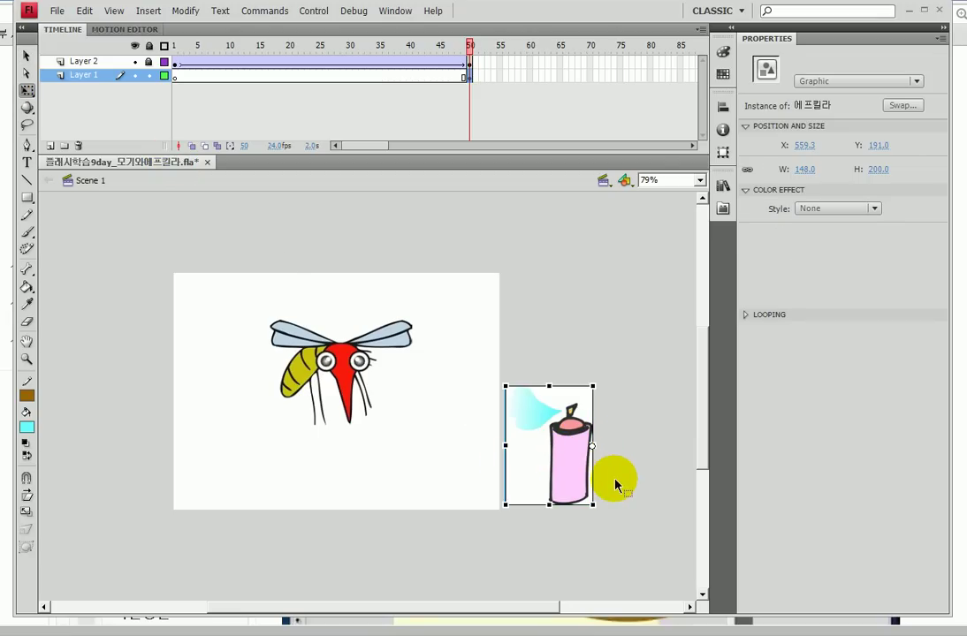
drag(611, 470, 609, 460)
mouse_move(543, 384)
mouse_down()
mouse_move(392, 391)
mouse_move(357, 458)
mouse_move(543, 517)
mouse_up()
mouse_move(555, 458)
mouse_down()
mouse_move(435, 451)
mouse_move(462, 495)
mouse_up()
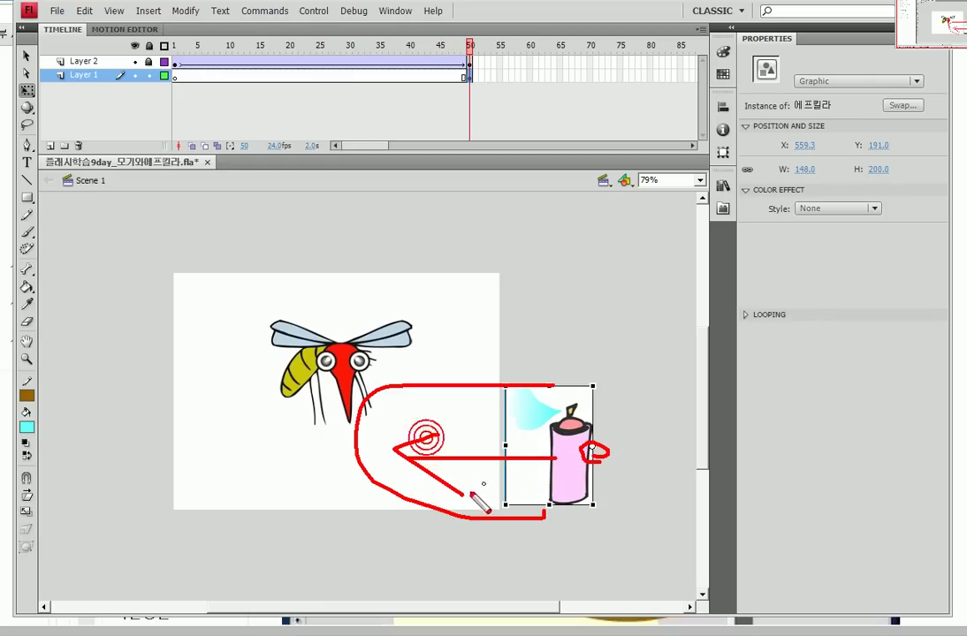
click(599, 449)
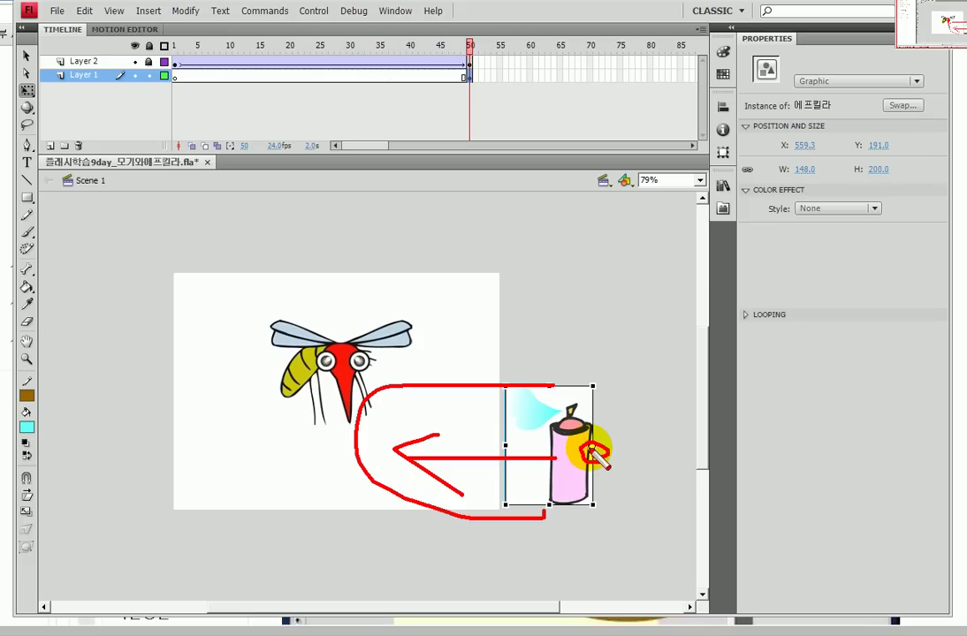
key(Escape)
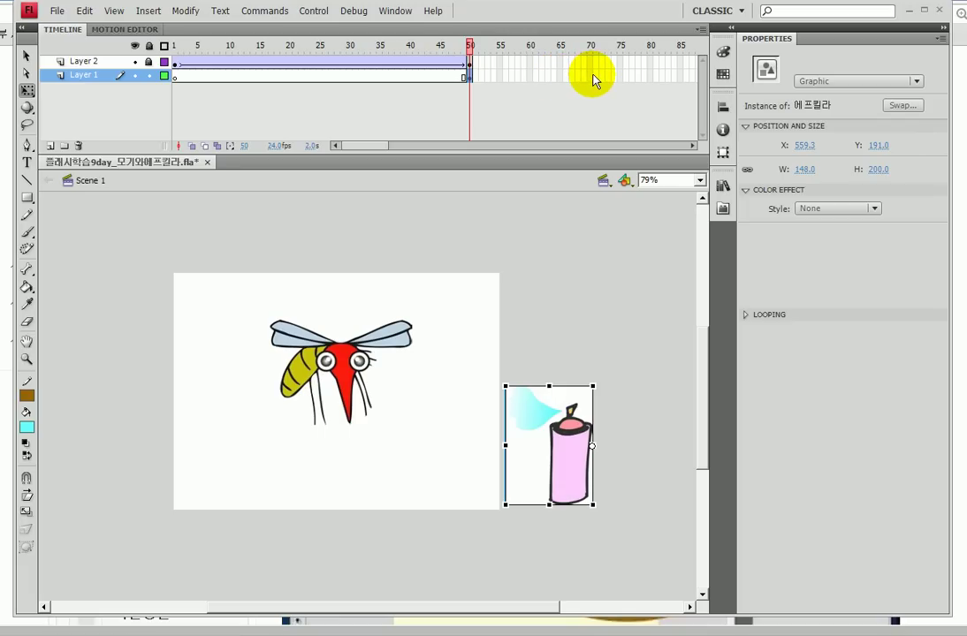
- Insert a keyframe at frame 65 of Layer 1 and stretch the spray can leftward to about 480 px wide
click(560, 75)
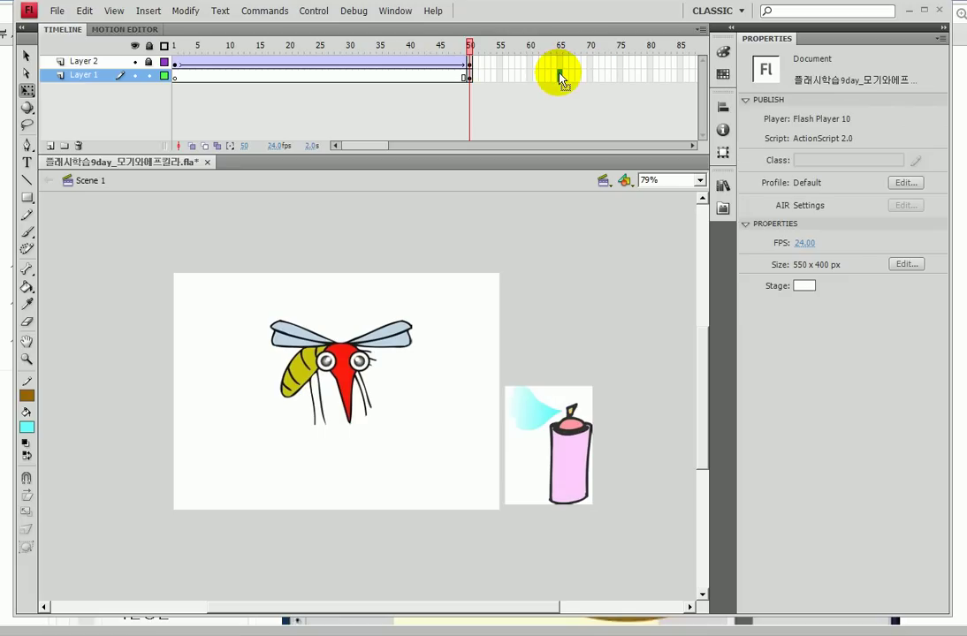
key(F6)
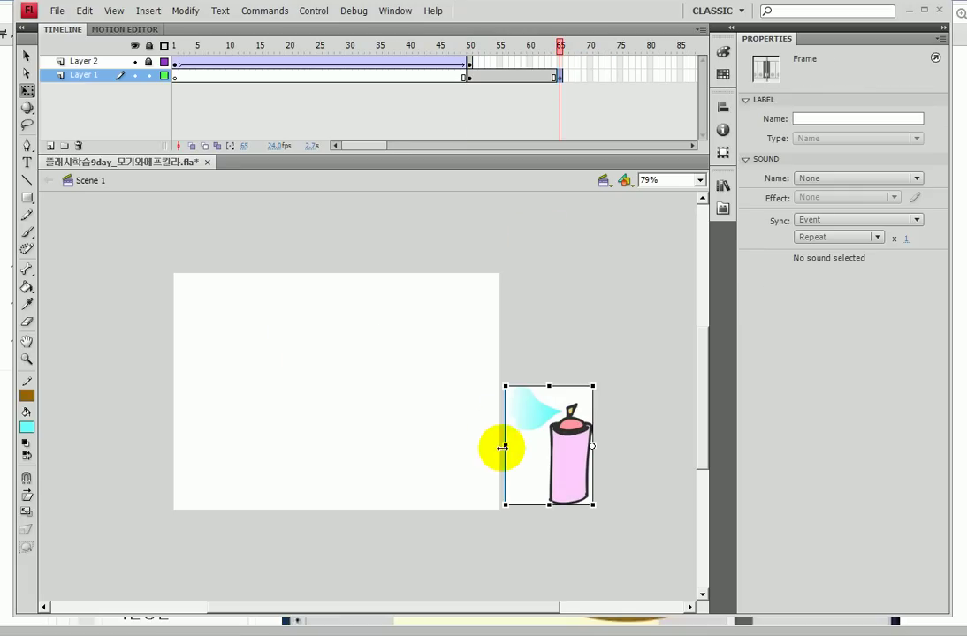
drag(504, 445, 310, 445)
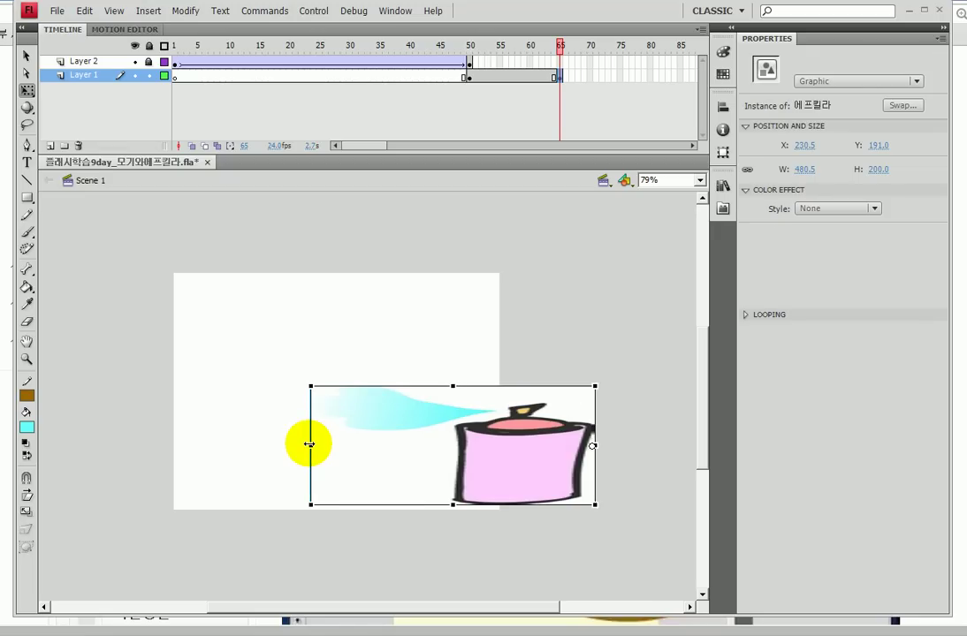
- At frame 50 of Layer 1, squeeze the spray can to about 41.5 px wide and shift it horizontally to about X 554.6
drag(310, 445, 568, 444)
click(469, 78)
key(shift+Left)
key(shift+Left)
key(shift+Left)
key(shift+Left)
key(shift+Left)
key(shift+Left)
key(shift+Left)
key(shift+Left)
key(shift+Left)
key(shift+Left)
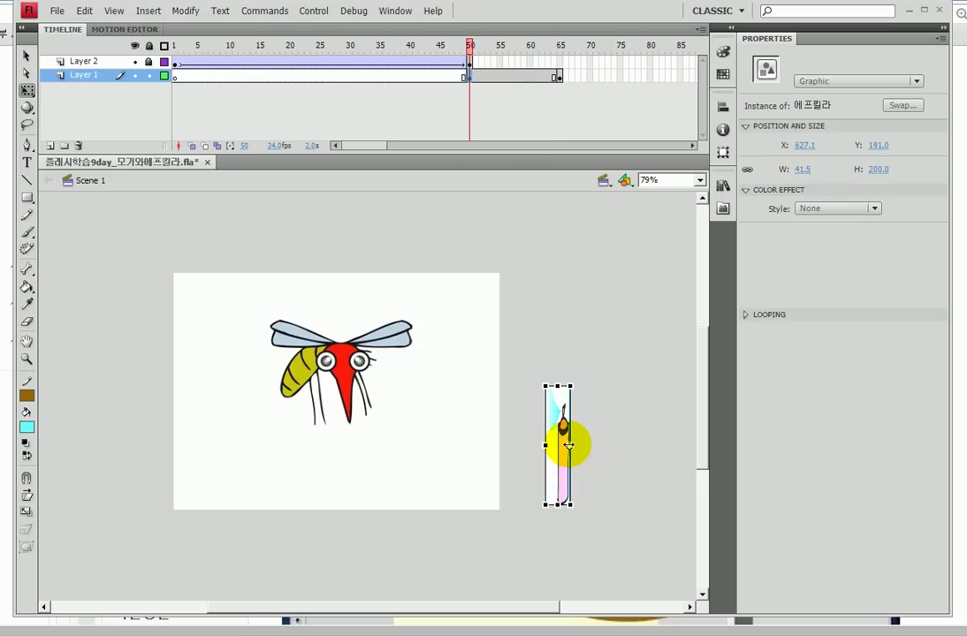
key(shift+Left)
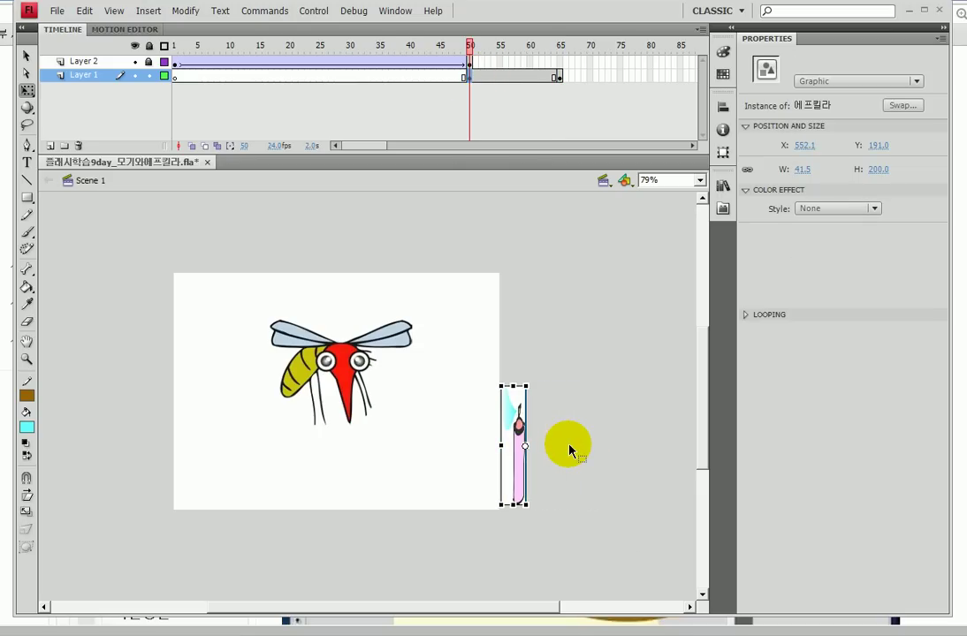
key(Right)
key(Right)
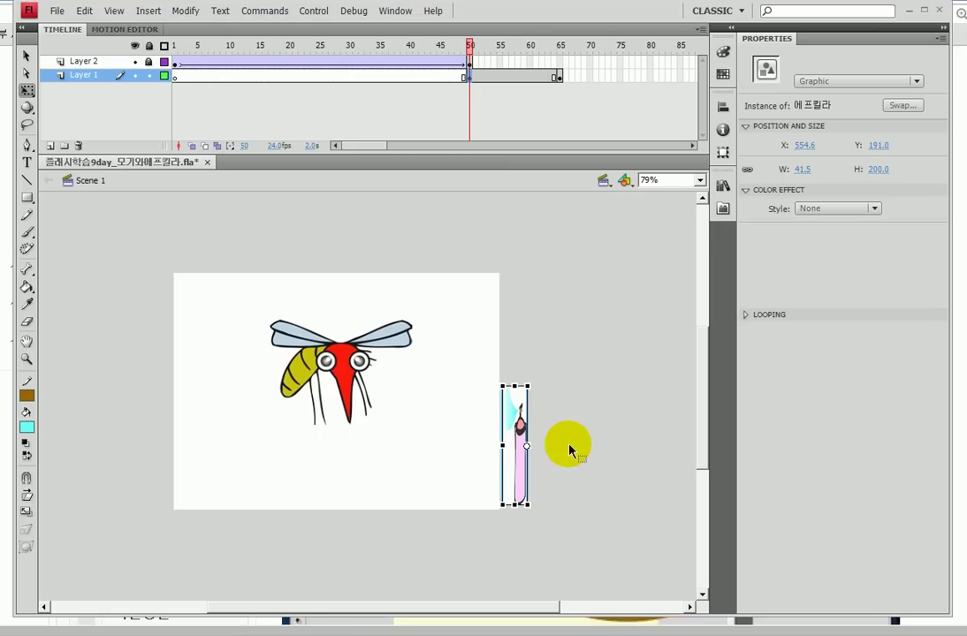
- At frame 65 of Layer 1, shift the spray can left and stretch it to about 258 px wide at about X 325
click(560, 77)
key(shift+Left)
key(shift+Left)
key(shift+Left)
key(shift+Left)
key(shift+Left)
key(shift+Left)
key(shift+Left)
key(shift+Left)
key(shift+Left)
key(shift+Left)
key(shift+Left)
key(shift+Left)
key(shift+Left)
key(shift+Left)
key(shift+Right)
key(shift+Right)
key(shift+Right)
key(shift+Right)
drag(442, 446, 367, 445)
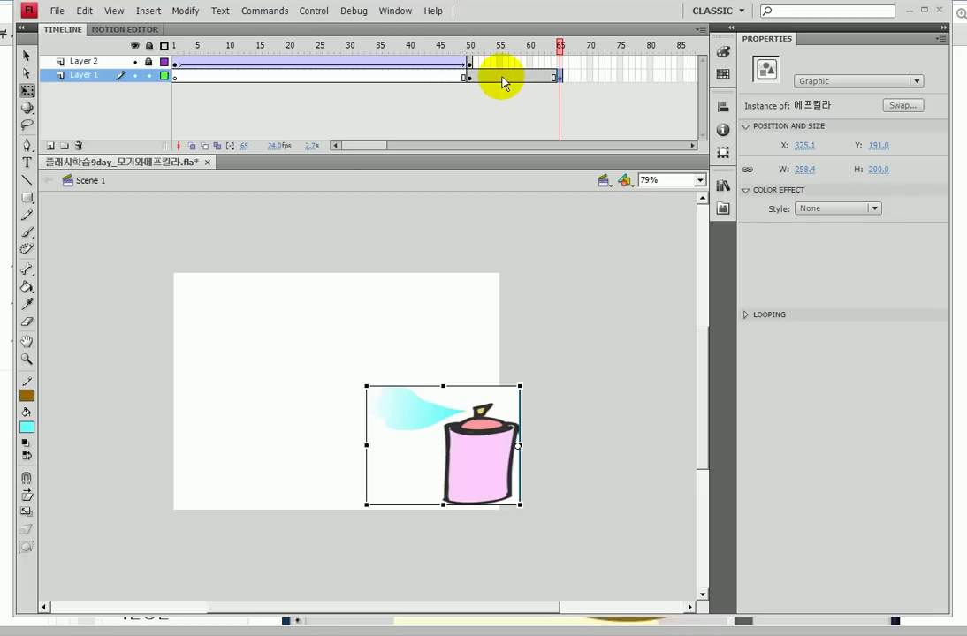
- Create a classic tween for the spray can between frames 50 and 65 of Layer 1
click(724, 183)
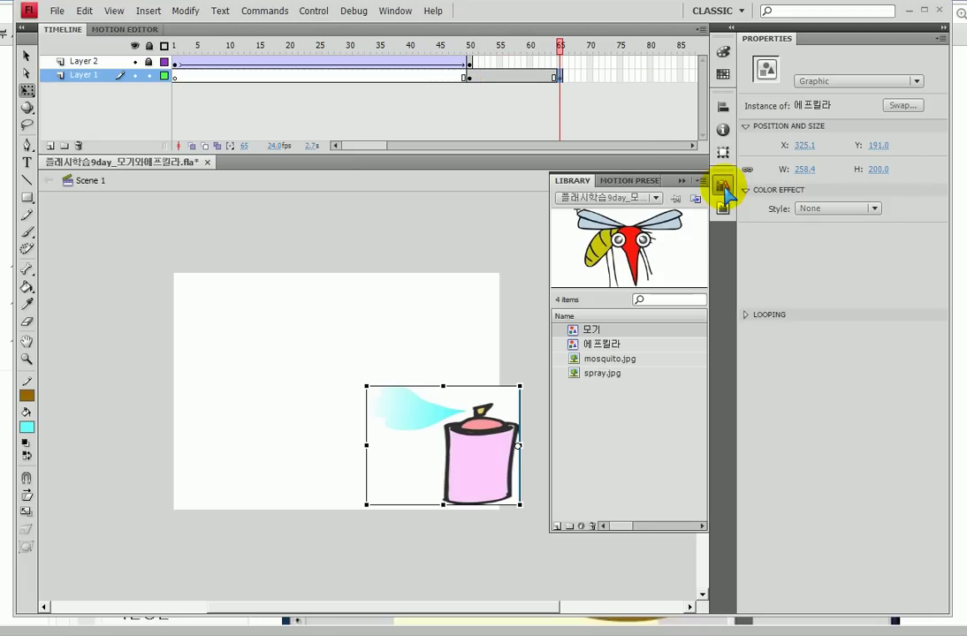
click(682, 181)
right_click(505, 86)
click(535, 113)
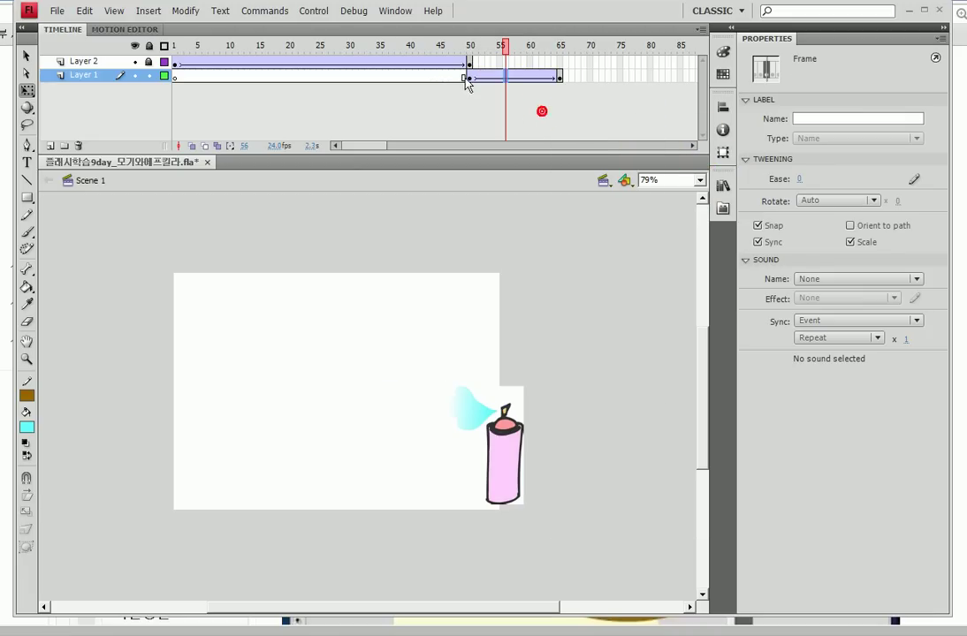
- Extend the mosquito's frames on Layer 2 to frame 65 and preview the movie
mouse_move(470, 57)
mouse_down()
mouse_move(616, 56)
mouse_move(372, 56)
mouse_move(633, 57)
mouse_move(459, 57)
mouse_up()
click(559, 60)
key(F5)
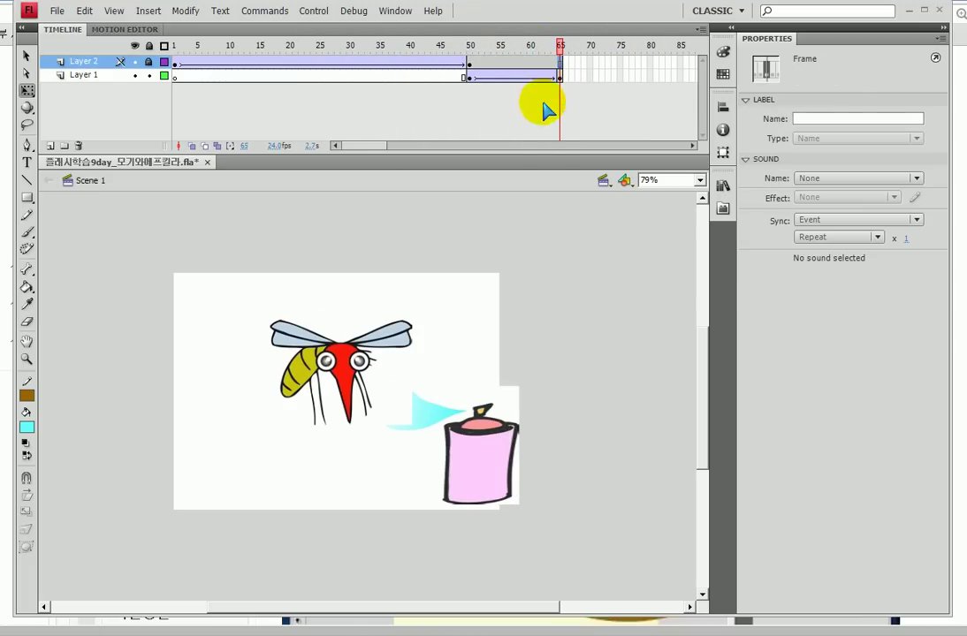
key(ctrl+Return)
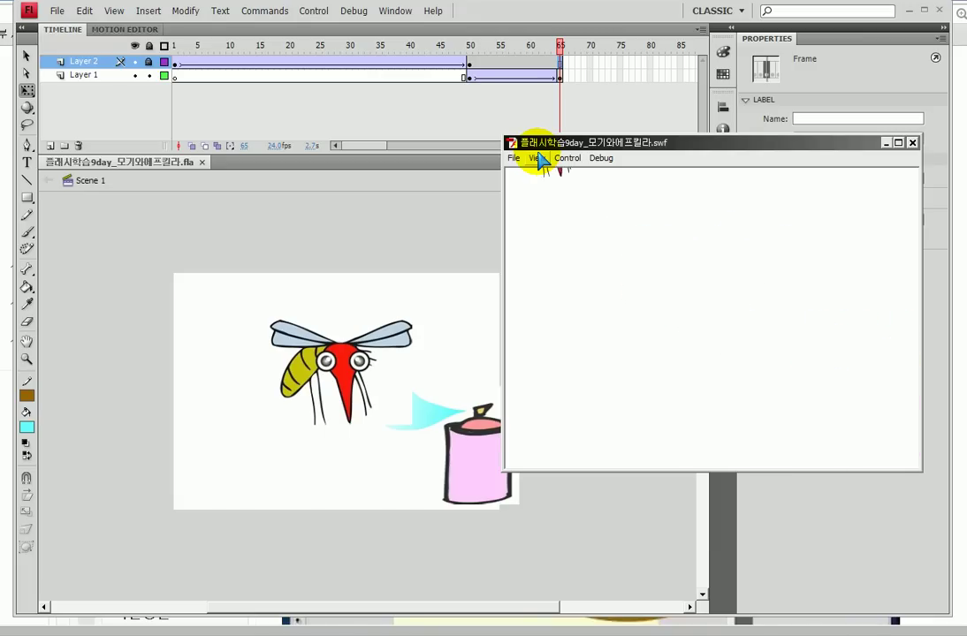
click(912, 143)
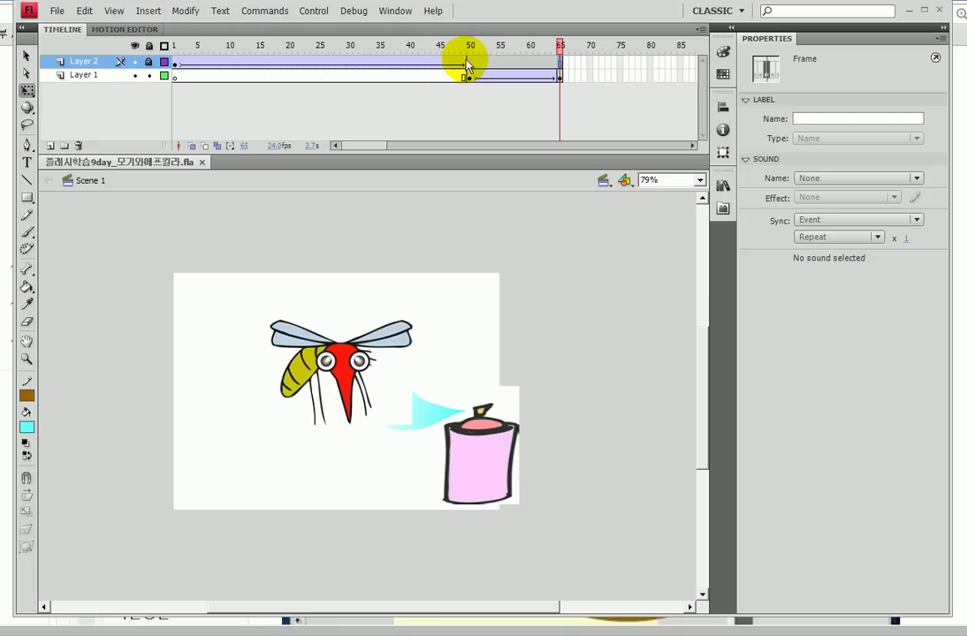
- Insert a keyframe for the mosquito at frame 65 of Layer 2
drag(468, 66, 561, 64)
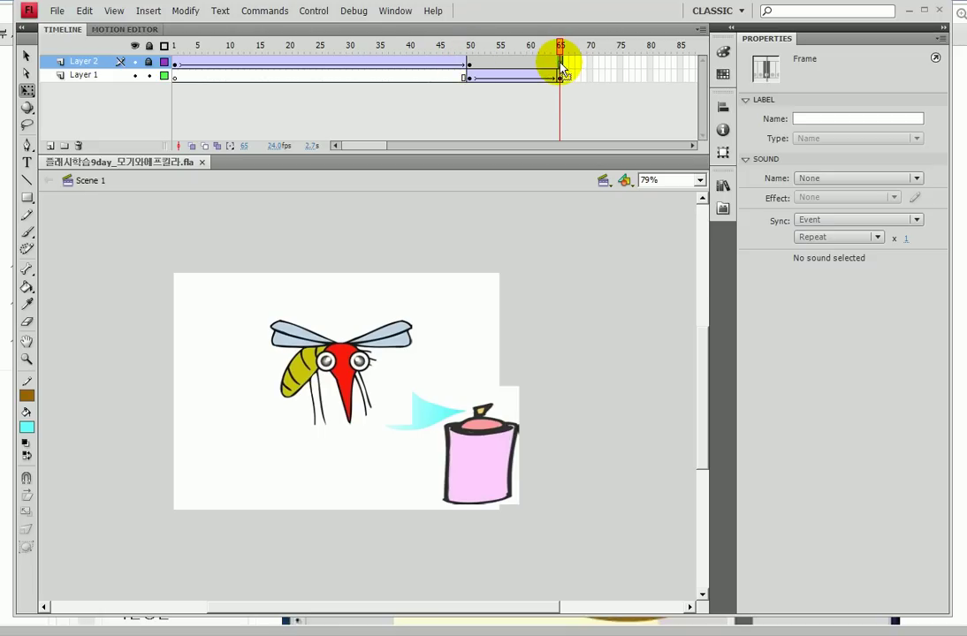
click(519, 64)
mouse_move(492, 56)
mouse_down()
mouse_move(566, 44)
mouse_move(529, 60)
mouse_up()
click(534, 64)
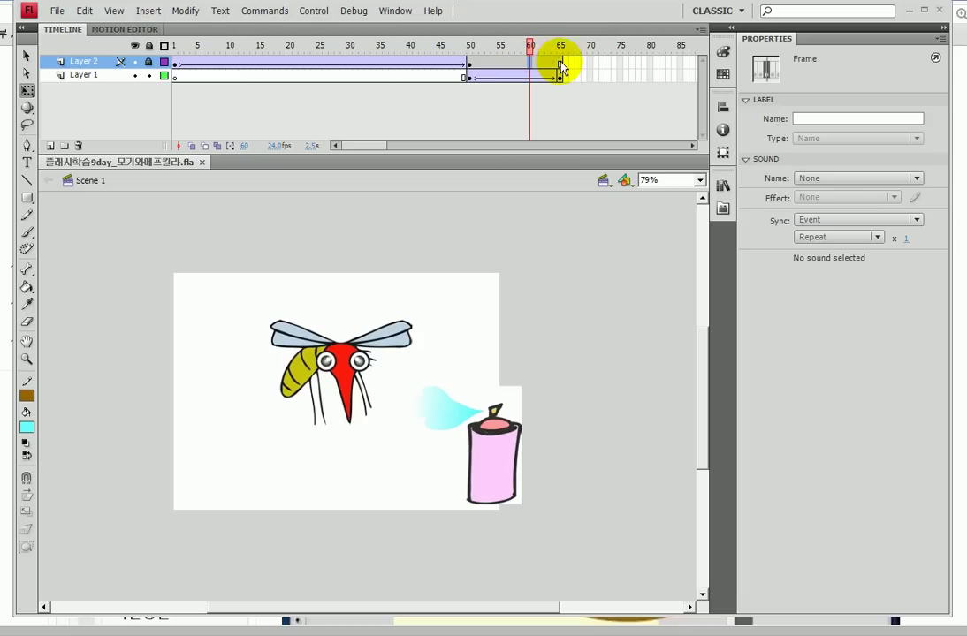
click(559, 64)
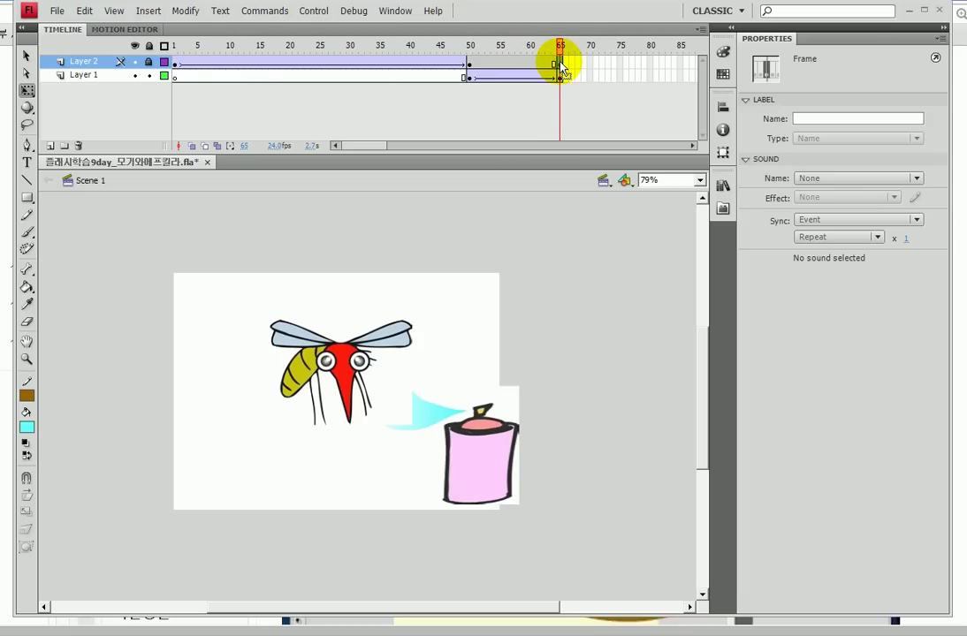
- Insert a keyframe for the mosquito at frame 80 of Layer 2
drag(371, 147, 395, 147)
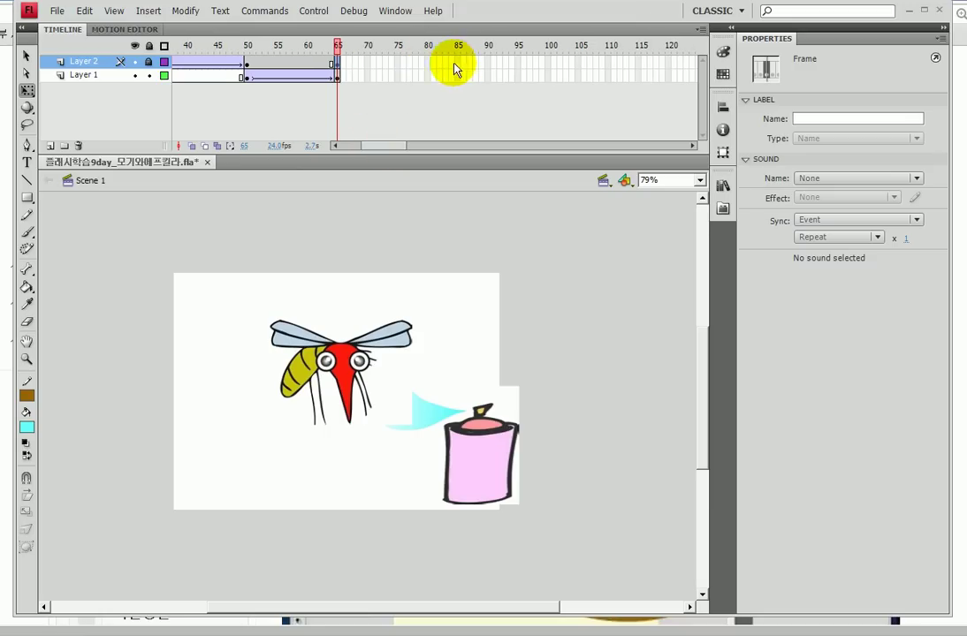
click(431, 63)
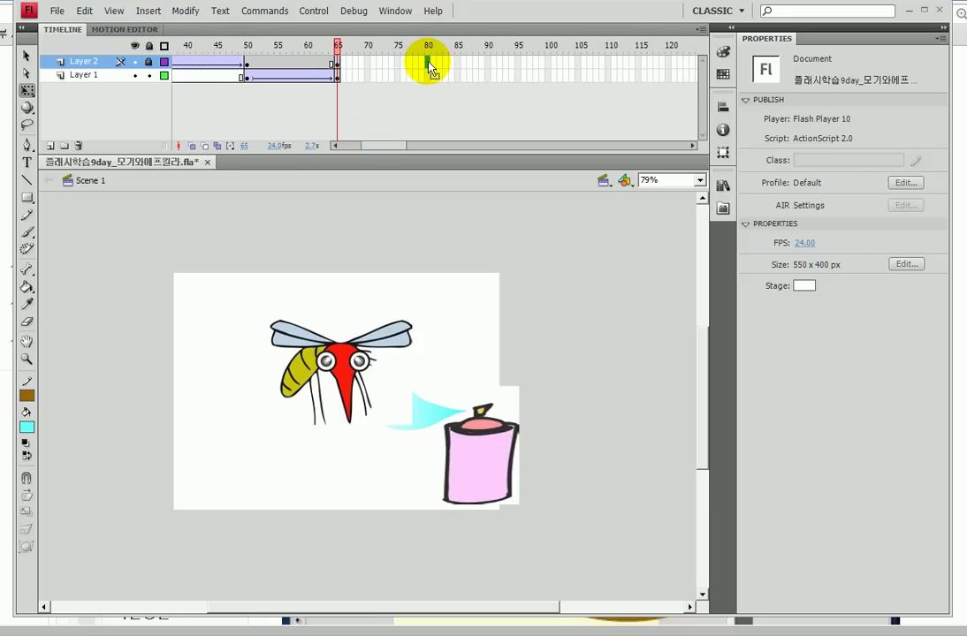
key(F6)
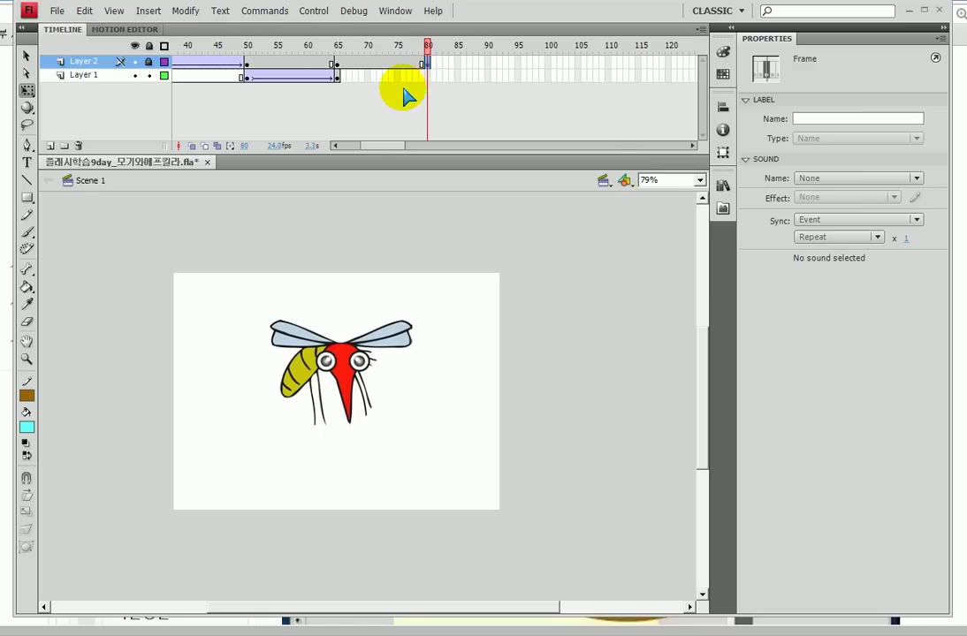
click(403, 65)
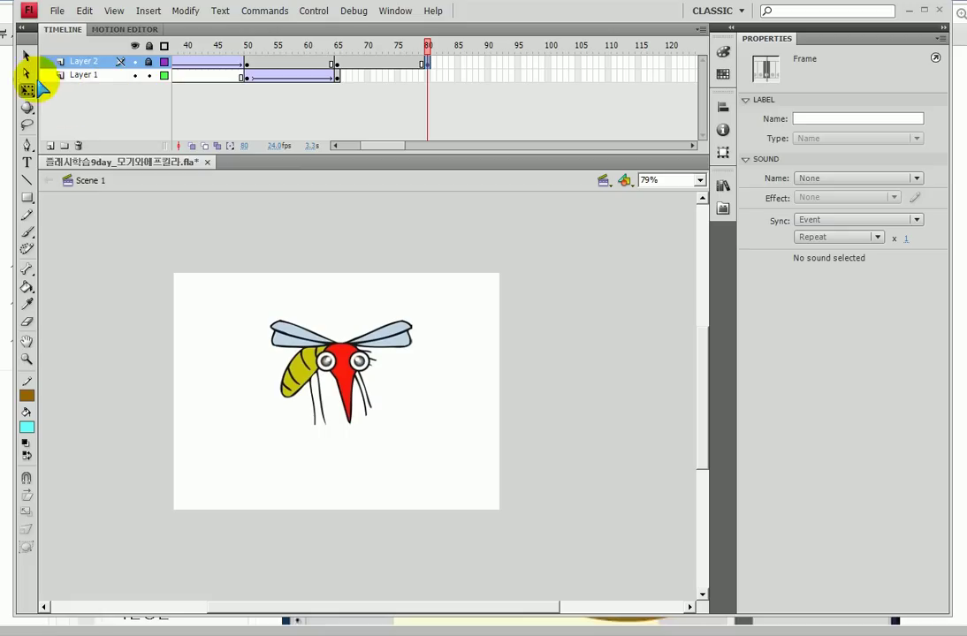
- Unlock Layer 2, then turn the mosquito at frame 80 nearly upside down and move it to the stage's lower-left area, about X 188, Y 445
click(27, 90)
click(310, 340)
click(152, 69)
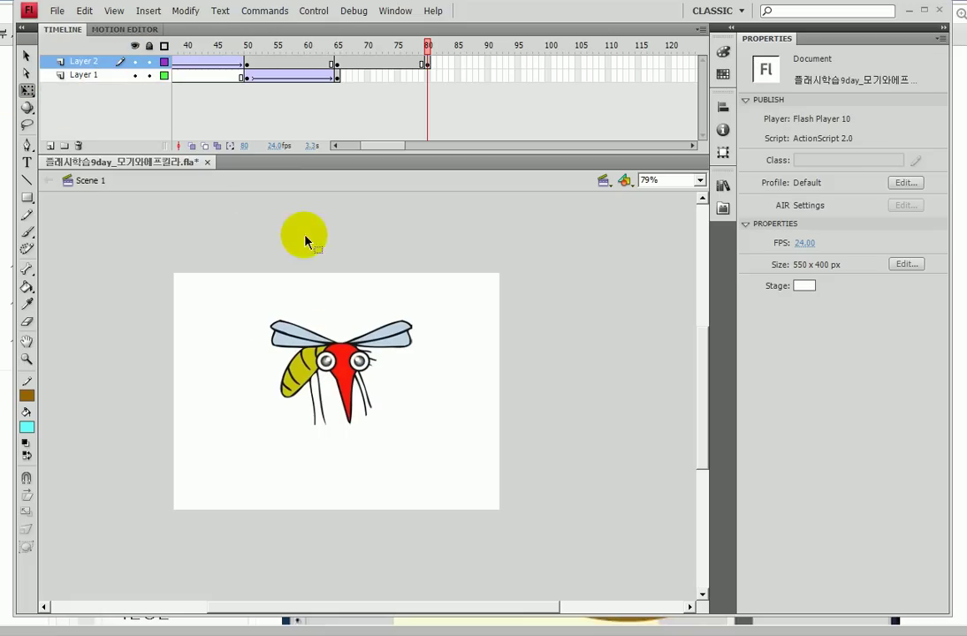
click(303, 343)
drag(265, 311, 299, 394)
drag(314, 335, 294, 464)
drag(226, 354, 221, 438)
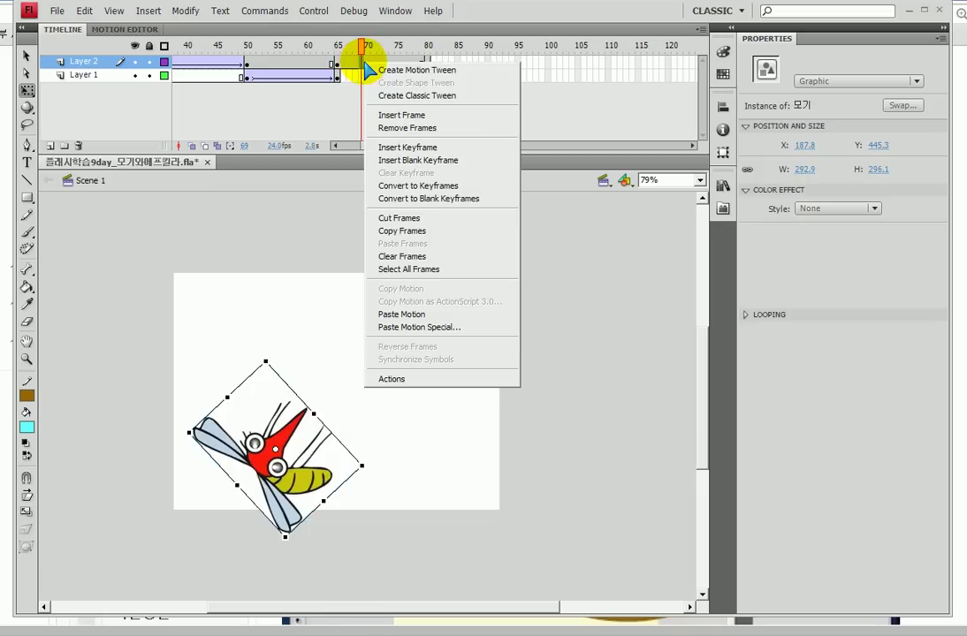
- Create a classic tween between frames 65 and 80 of Layer 2 and scrub through the fall
right_click(367, 69)
click(380, 82)
drag(371, 46, 425, 69)
- Move the mosquito at frame 80 lower, partly past the stage's bottom edge, to about X 191, Y 545
click(427, 64)
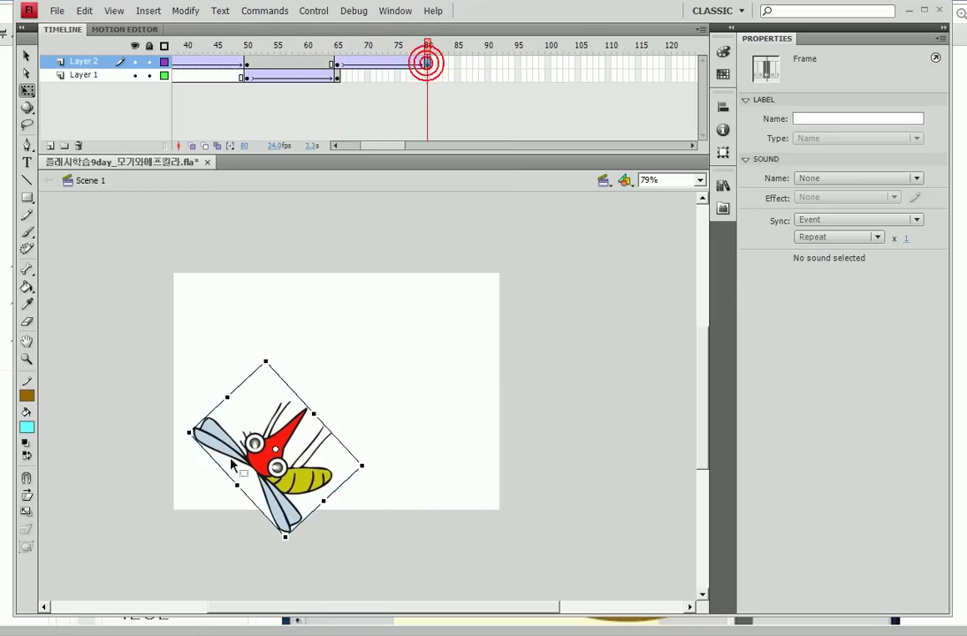
drag(386, 401, 389, 340)
drag(259, 341, 252, 452)
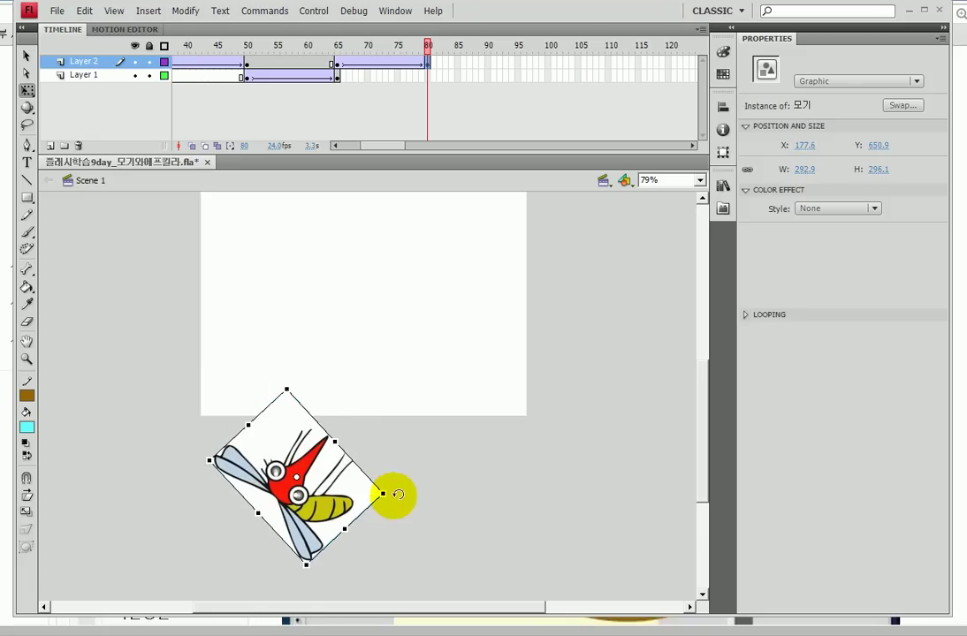
drag(396, 470, 358, 325)
drag(316, 369, 327, 406)
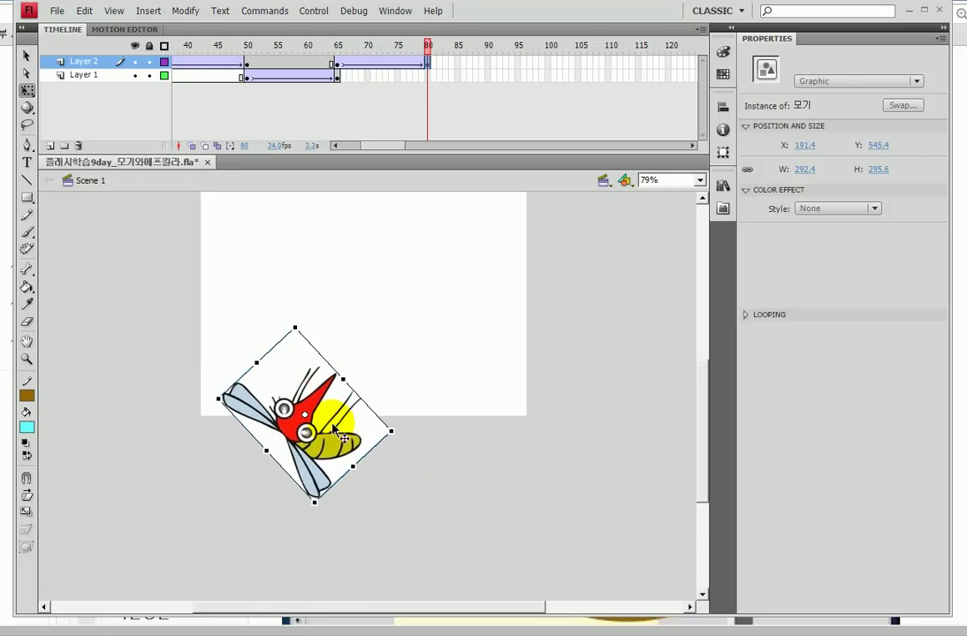
- Set the mosquito's color effect at frame 80 to Alpha 0% and preview the movie
click(850, 210)
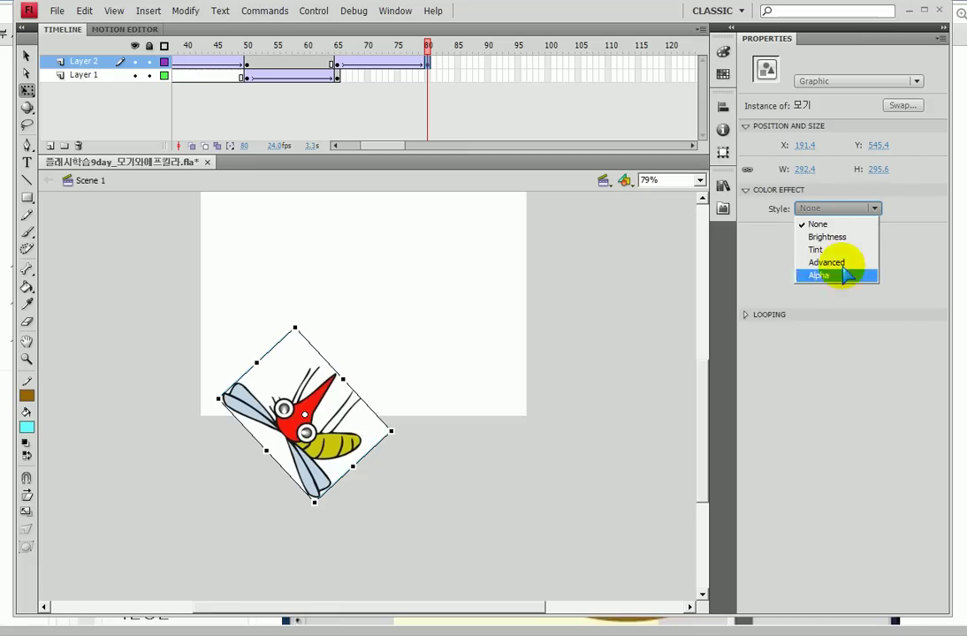
click(815, 276)
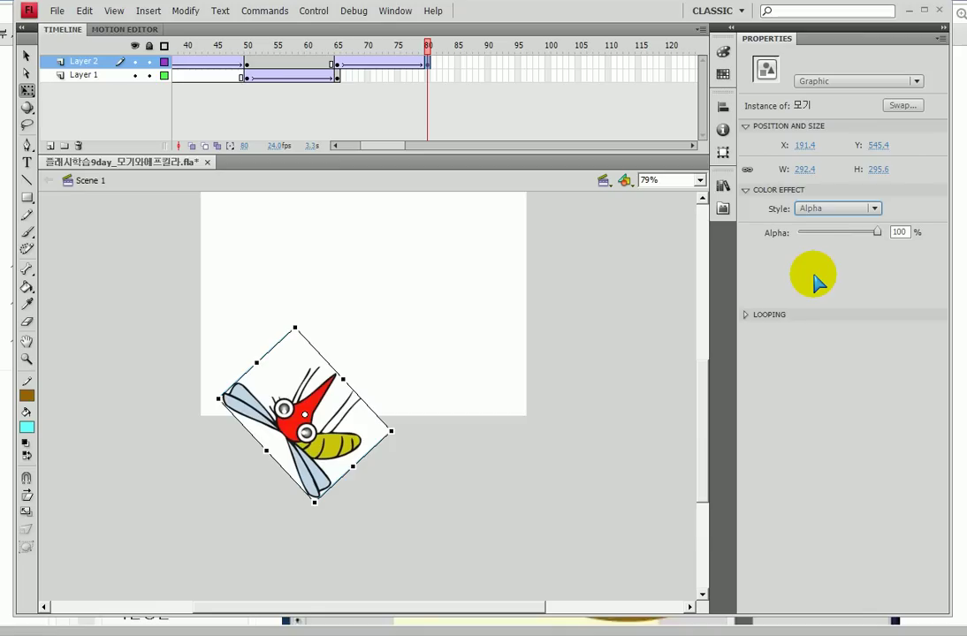
drag(877, 232, 797, 232)
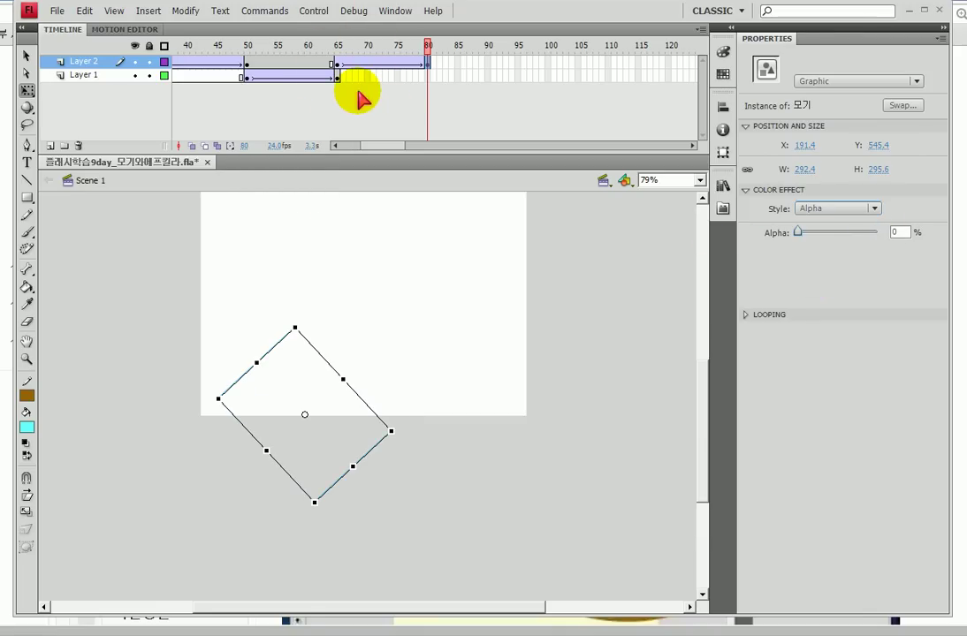
key(ctrl+Return)
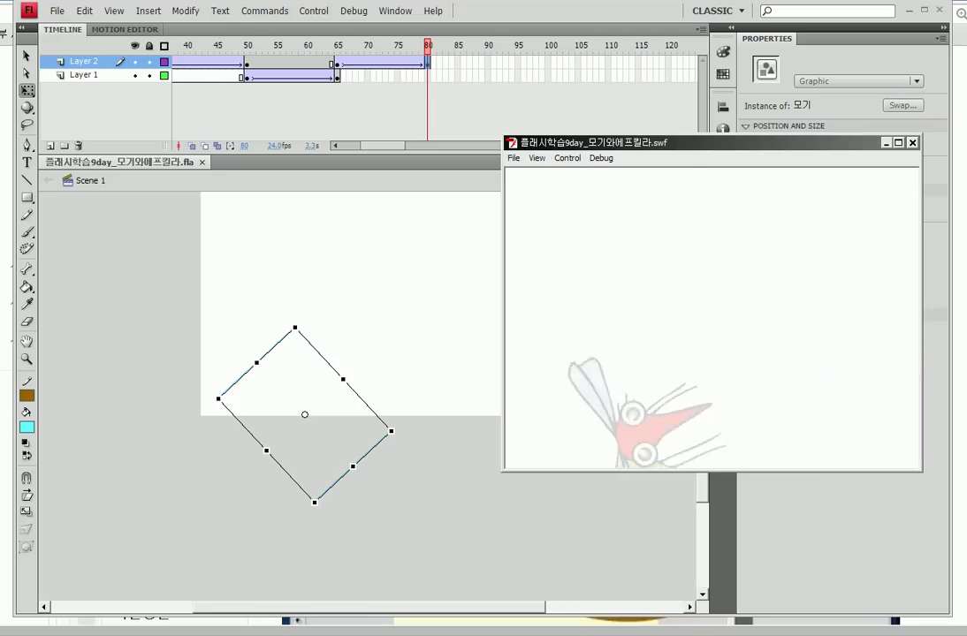
click(912, 143)
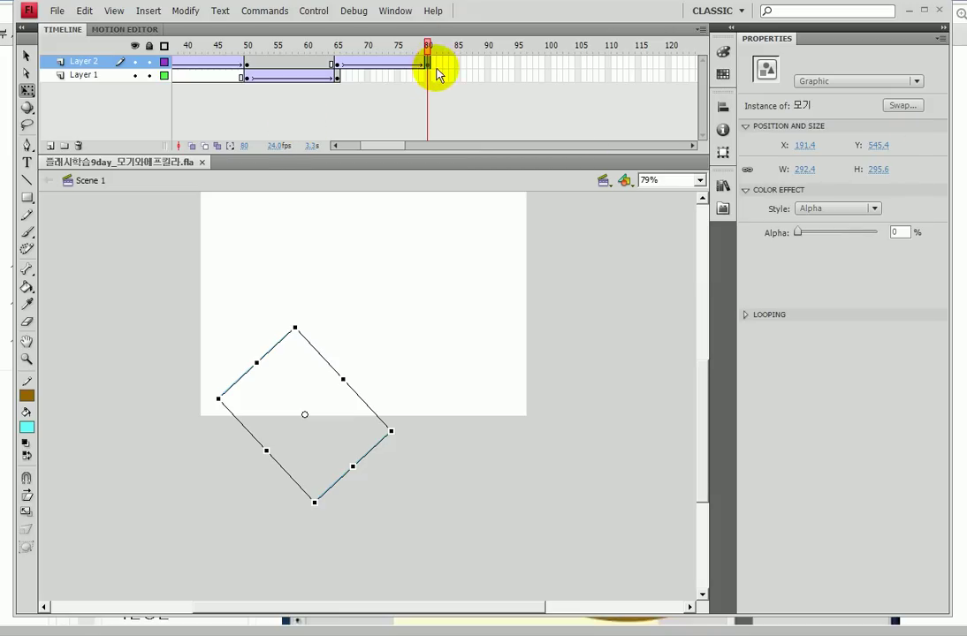
- Select the transparent mosquito at frame 80 and review its color effect settings
click(433, 122)
mouse_move(302, 462)
mouse_down()
mouse_move(212, 389)
mouse_move(377, 442)
mouse_up()
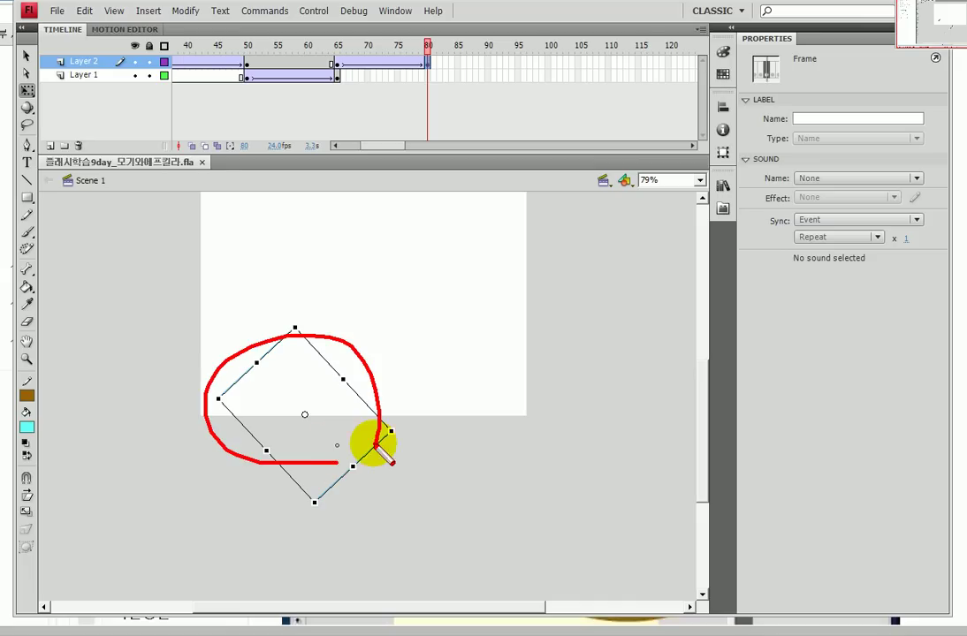
key(Escape)
click(341, 406)
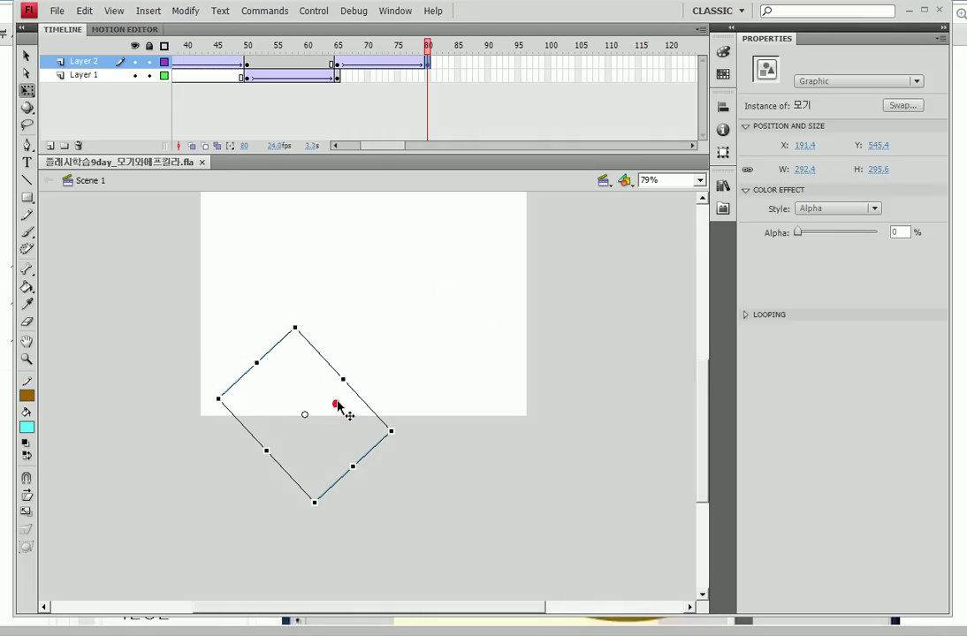
mouse_move(777, 177)
mouse_down()
mouse_move(752, 233)
mouse_move(933, 241)
mouse_move(793, 167)
mouse_up()
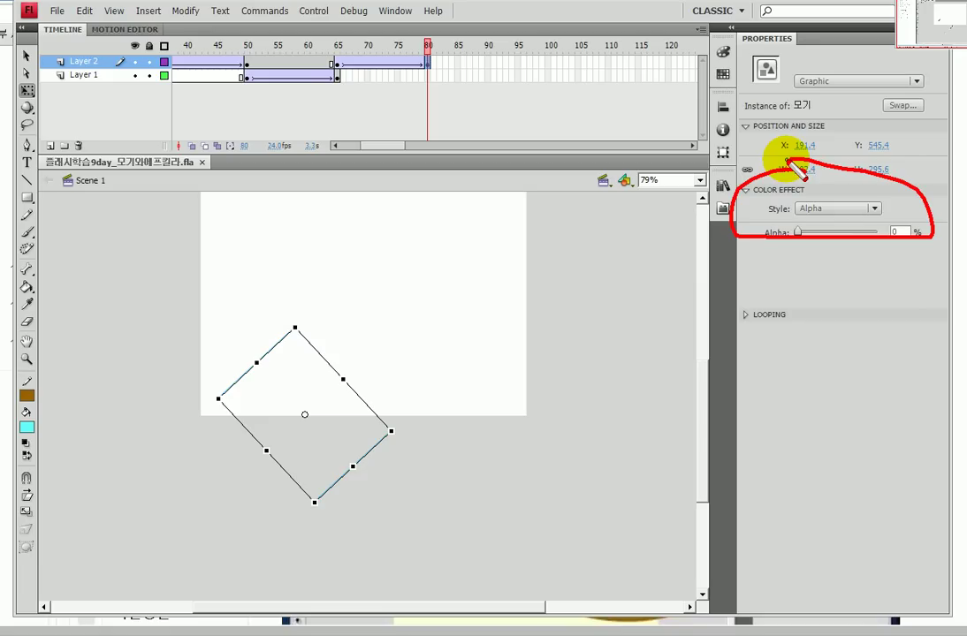
click(303, 131)
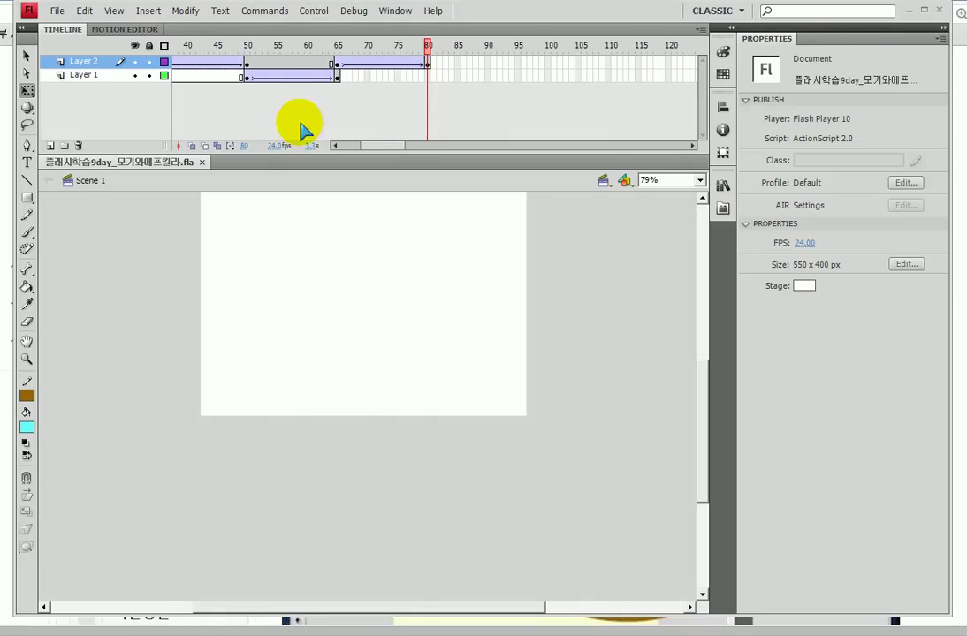
- Check the mosquito's frames from 50 to 65 on Layer 2 and preview the movie again
click(268, 63)
click(332, 64)
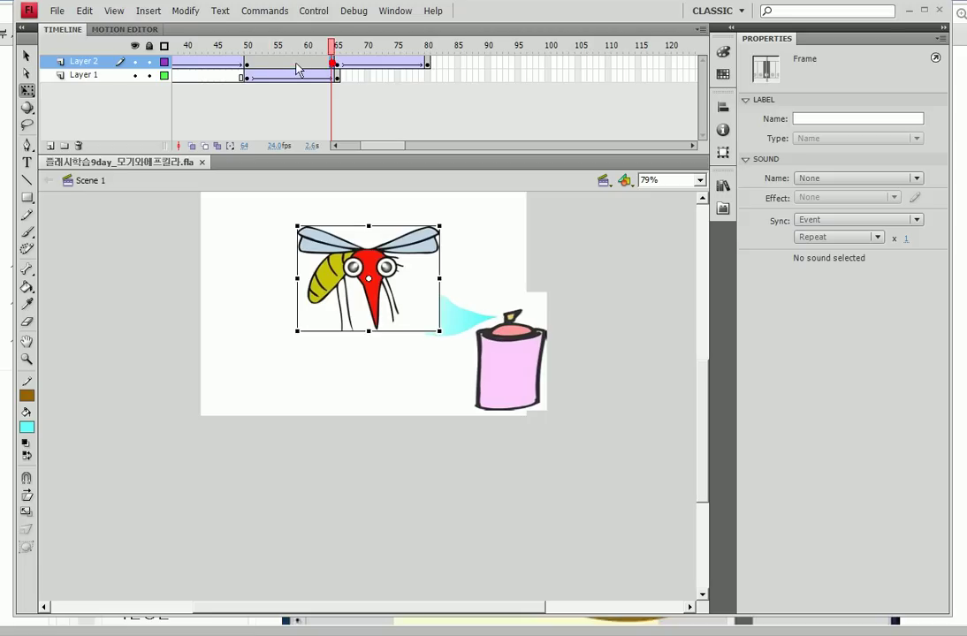
click(298, 69)
click(337, 64)
click(244, 65)
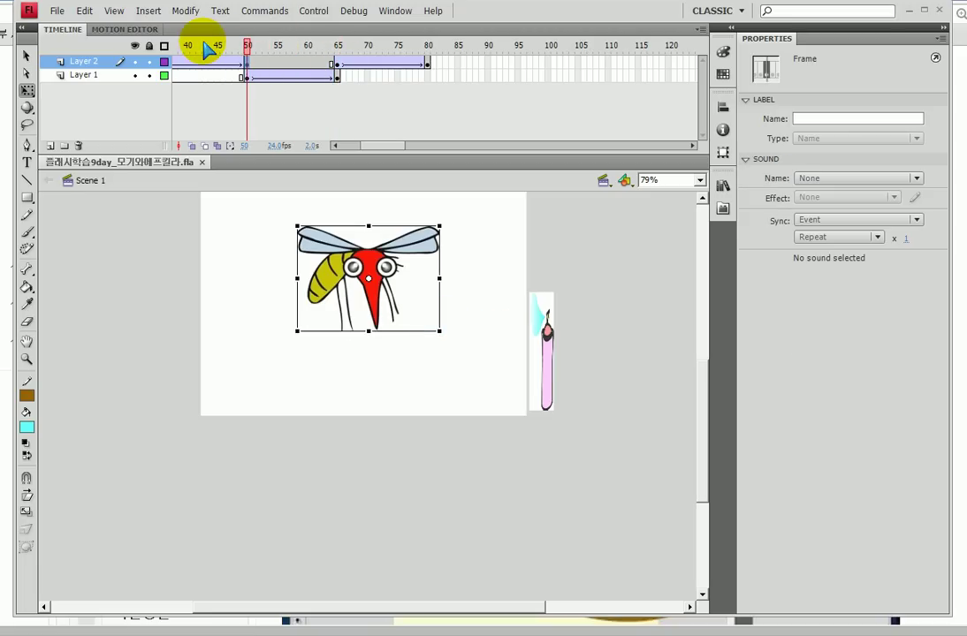
key(ctrl+Return)
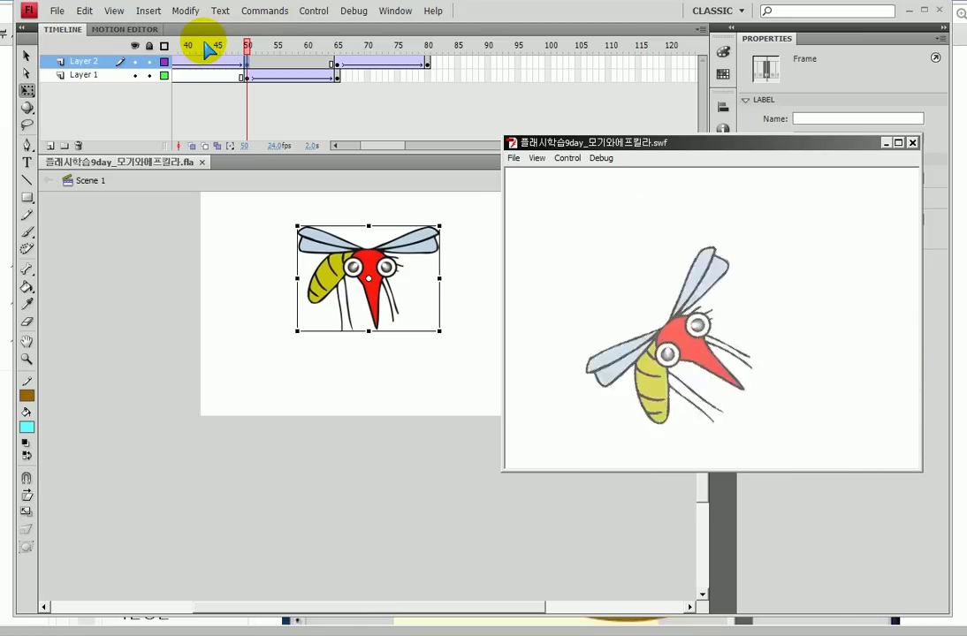
click(912, 143)
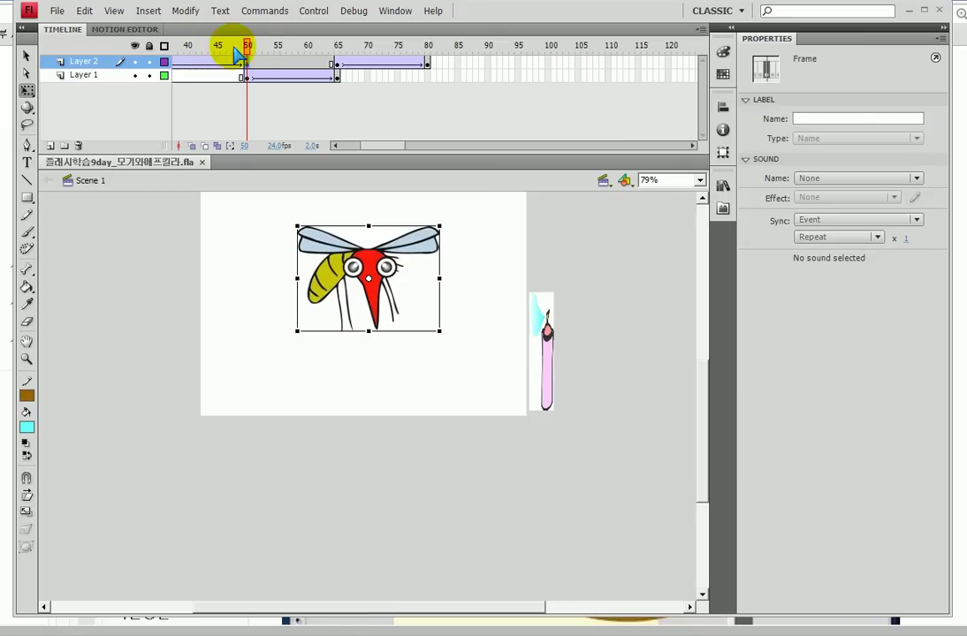
click(337, 61)
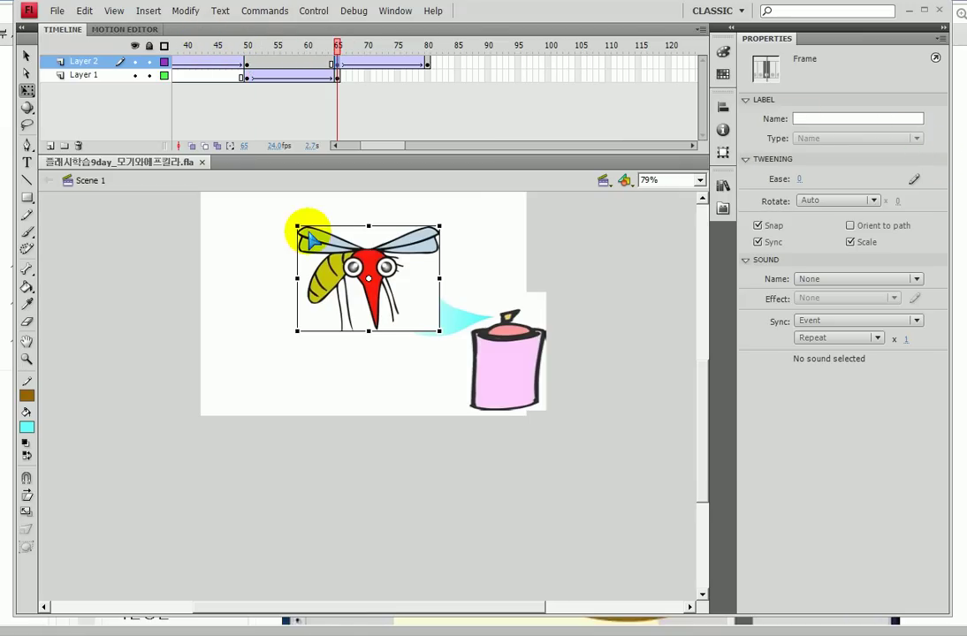
- Move the mosquito at frame 65 down to about X 165, Y 121, and create a classic tween between frames 50 and 65 on Layer 2
drag(337, 292, 339, 318)
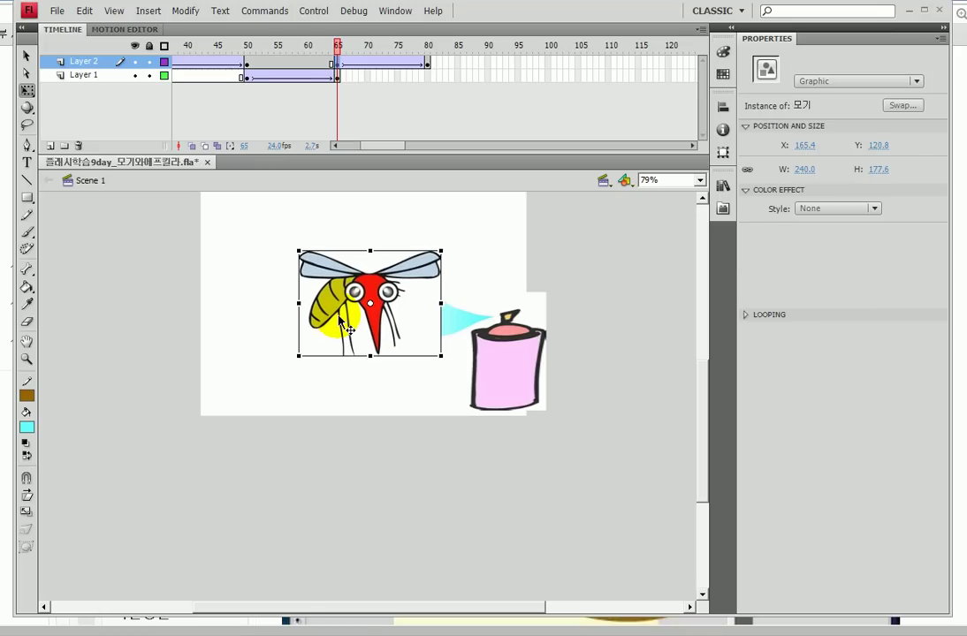
right_click(290, 62)
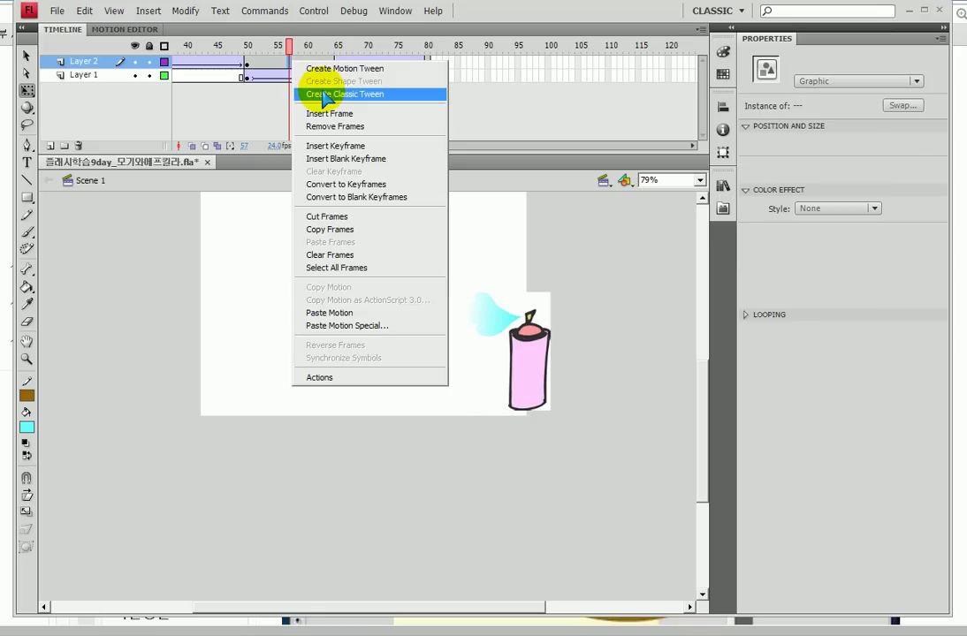
click(325, 93)
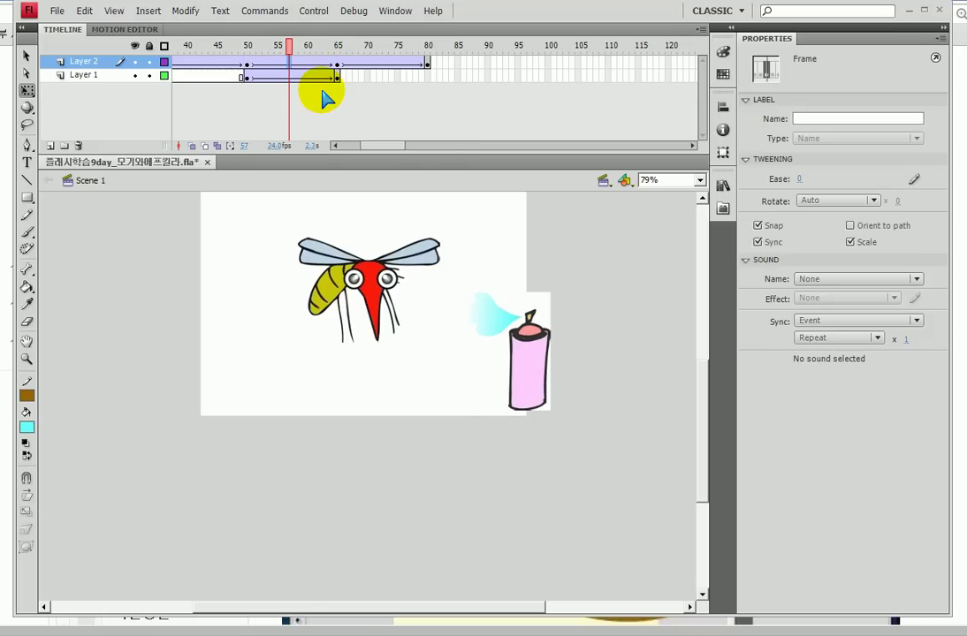
- Move the mosquito at frame 50 up and to the left, to about X 116, Y 59, and preview the movie
click(248, 64)
drag(349, 293, 322, 227)
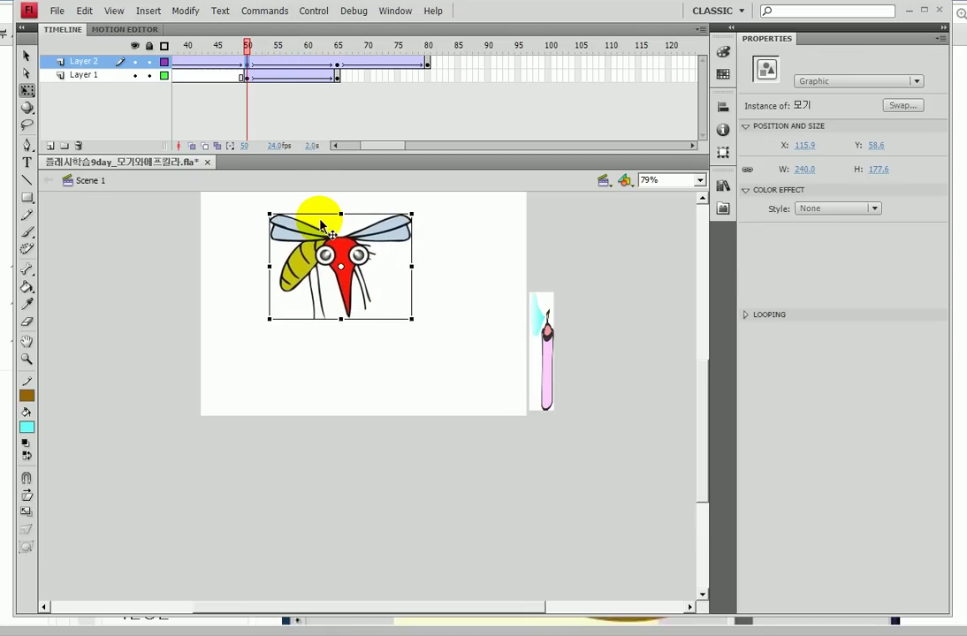
key(ctrl+Return)
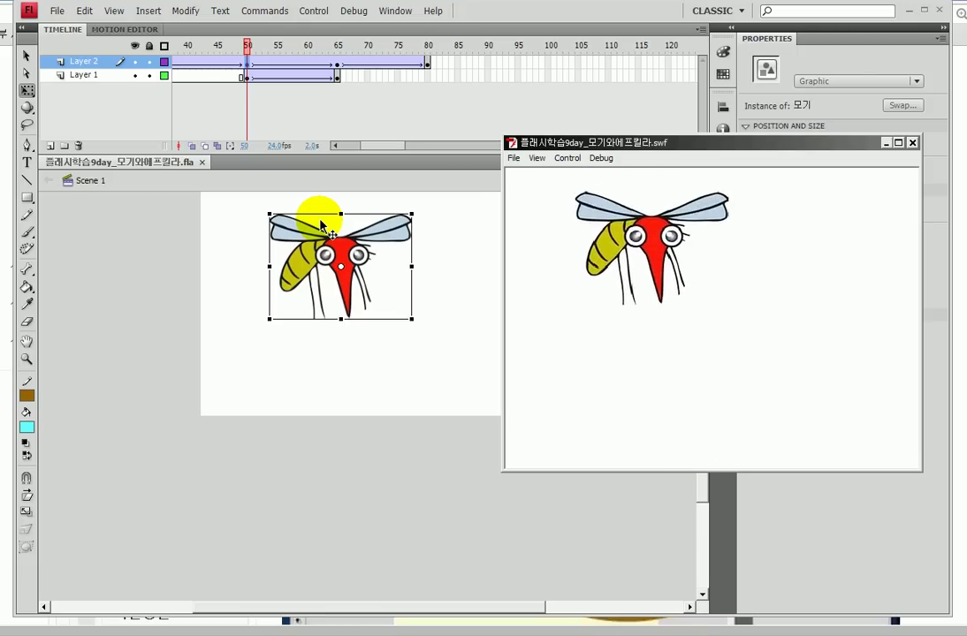
click(912, 142)
- Shift the mosquito at frame 65 slightly toward the spray, to about X 183, Y 112, and preview the movie twice
click(337, 64)
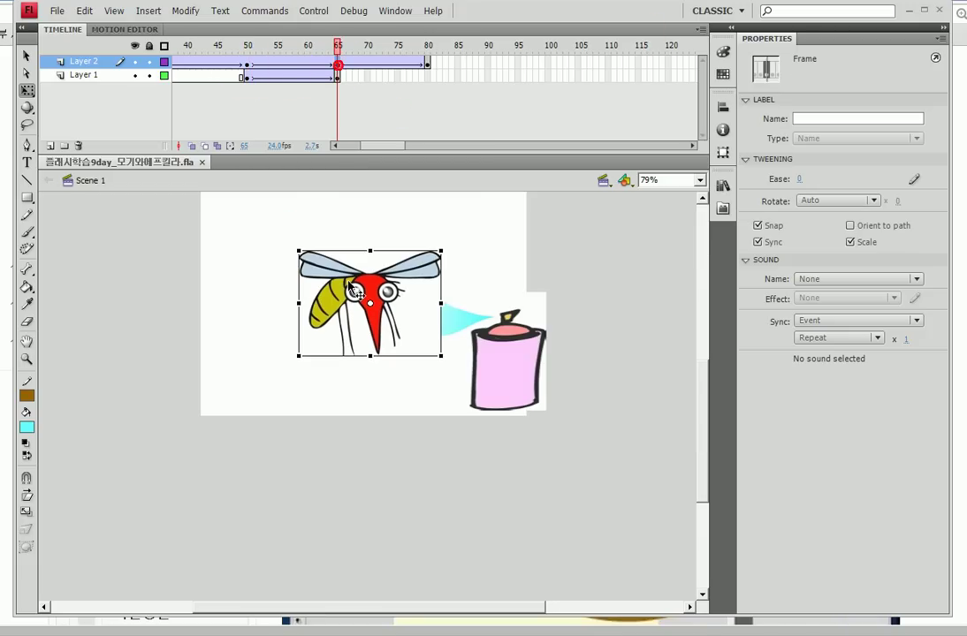
drag(390, 276, 400, 270)
key(ctrl+Return)
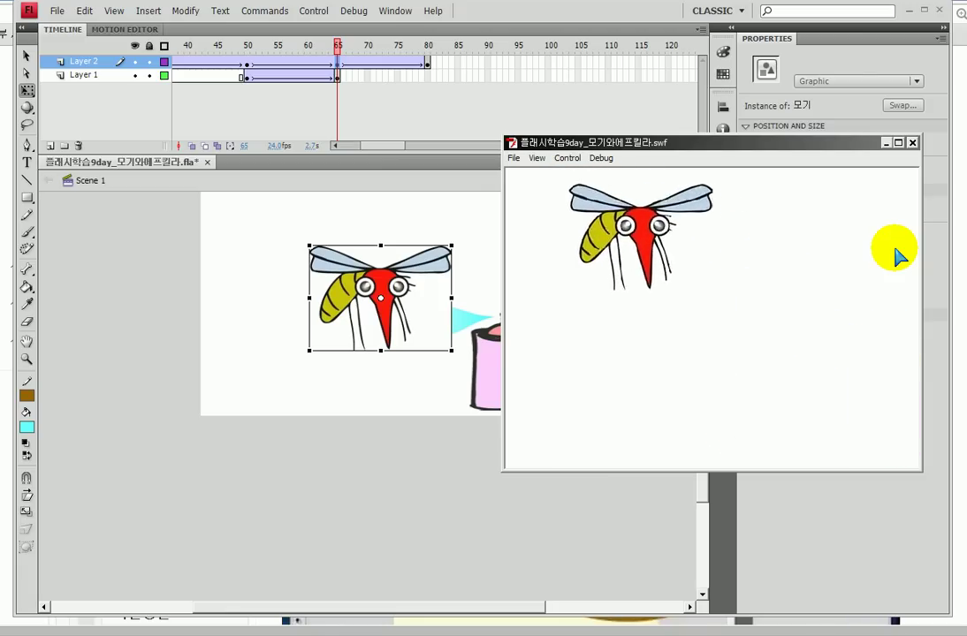
click(912, 143)
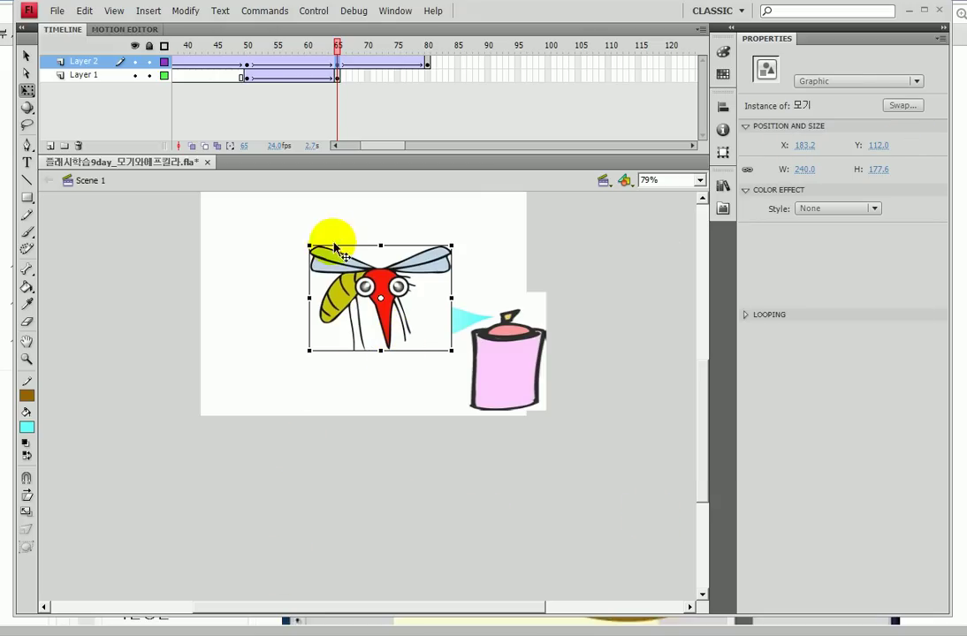
key(ctrl+Return)
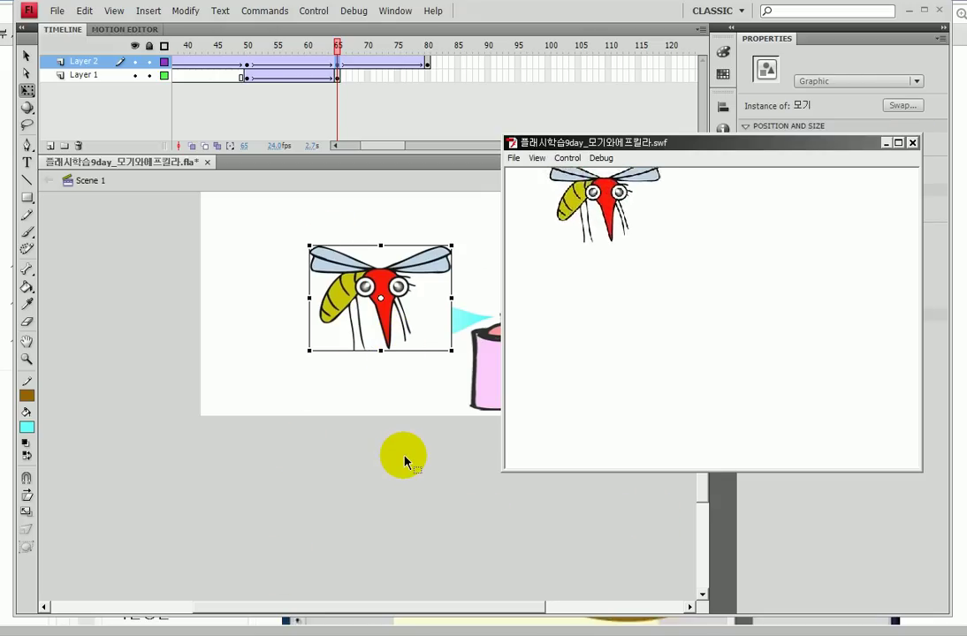